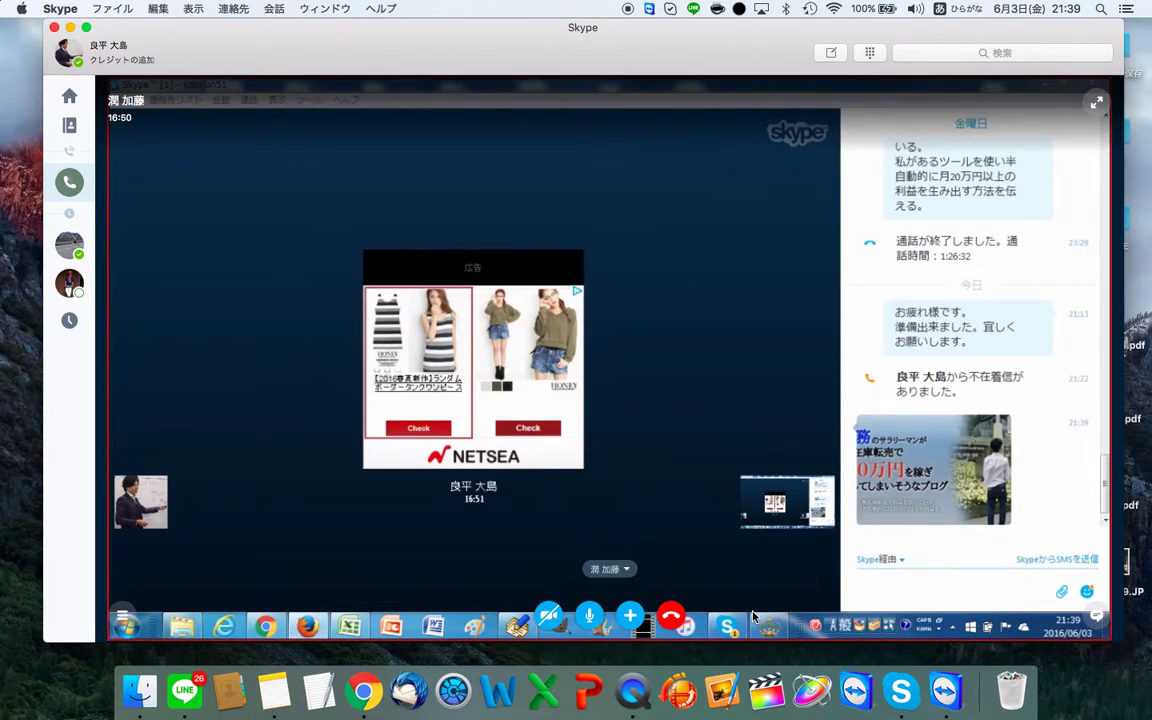
Step: Expand the Skype call view to full screen to see the other participant's shared desktop
left_click(1095, 105)
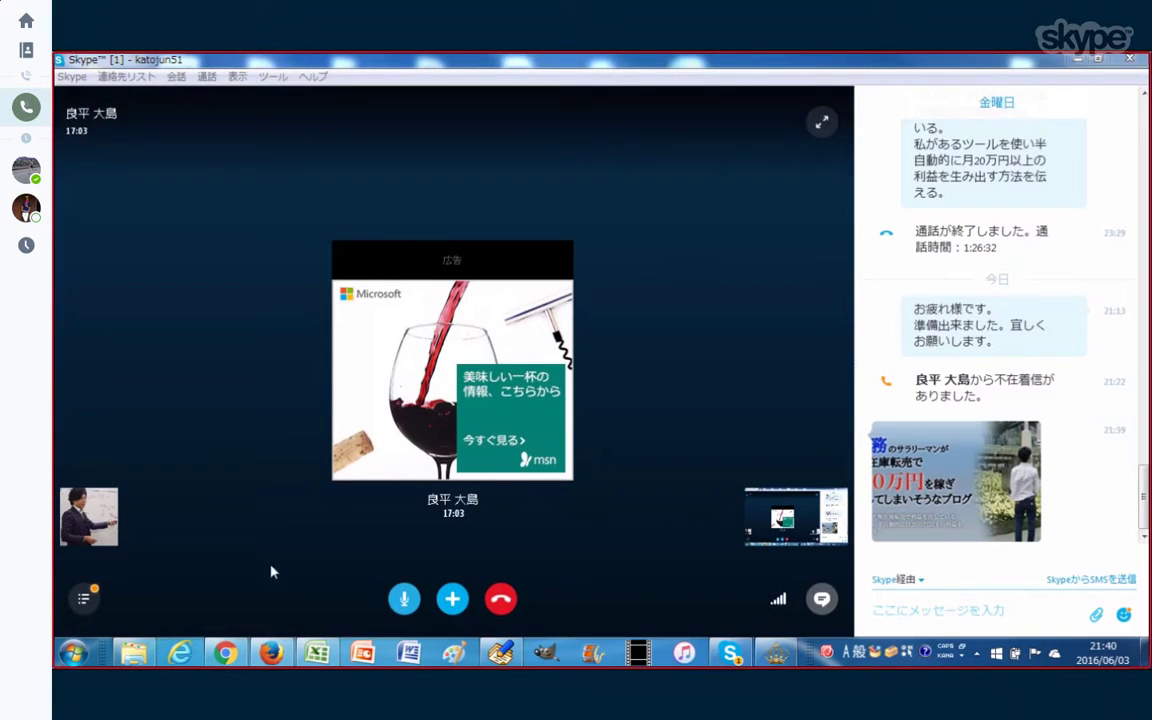
Step: Bring the Ameba King 2 template creator forward and select design A0202
left_click(775, 656)
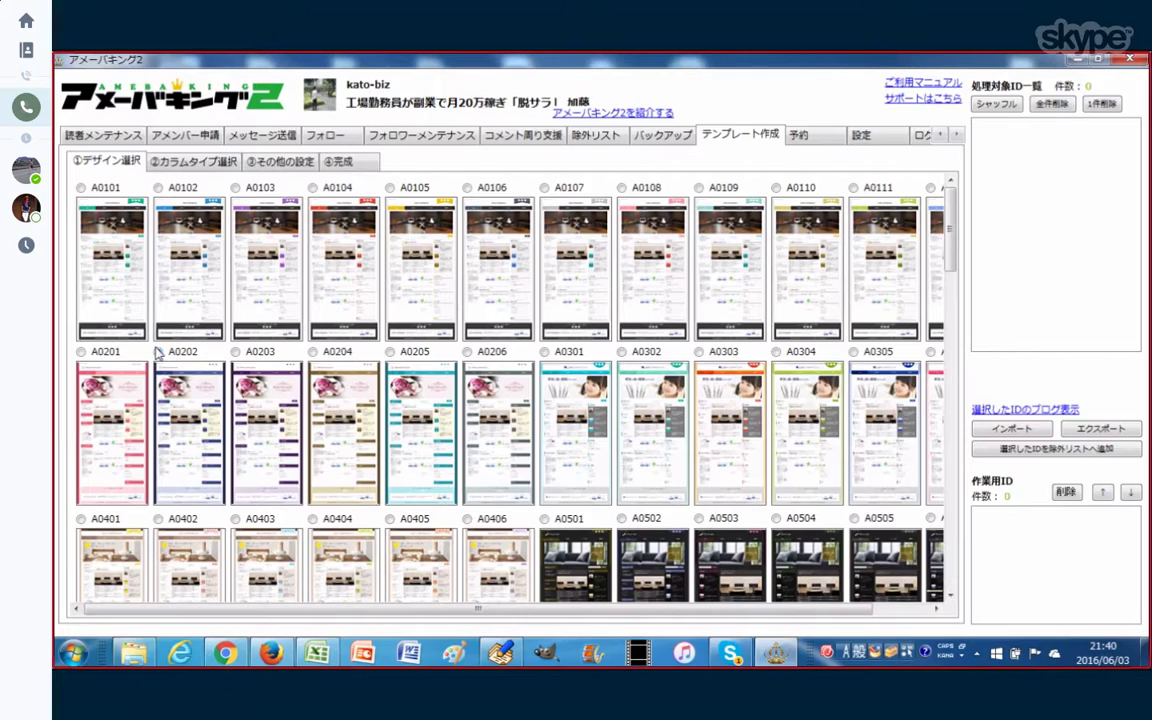
left_click(184, 367)
left_click_drag(953, 238, 896, 205)
Step: Choose the 3カラム-右ワイドメニュー column type, then go to the other-settings step
left_click(197, 170)
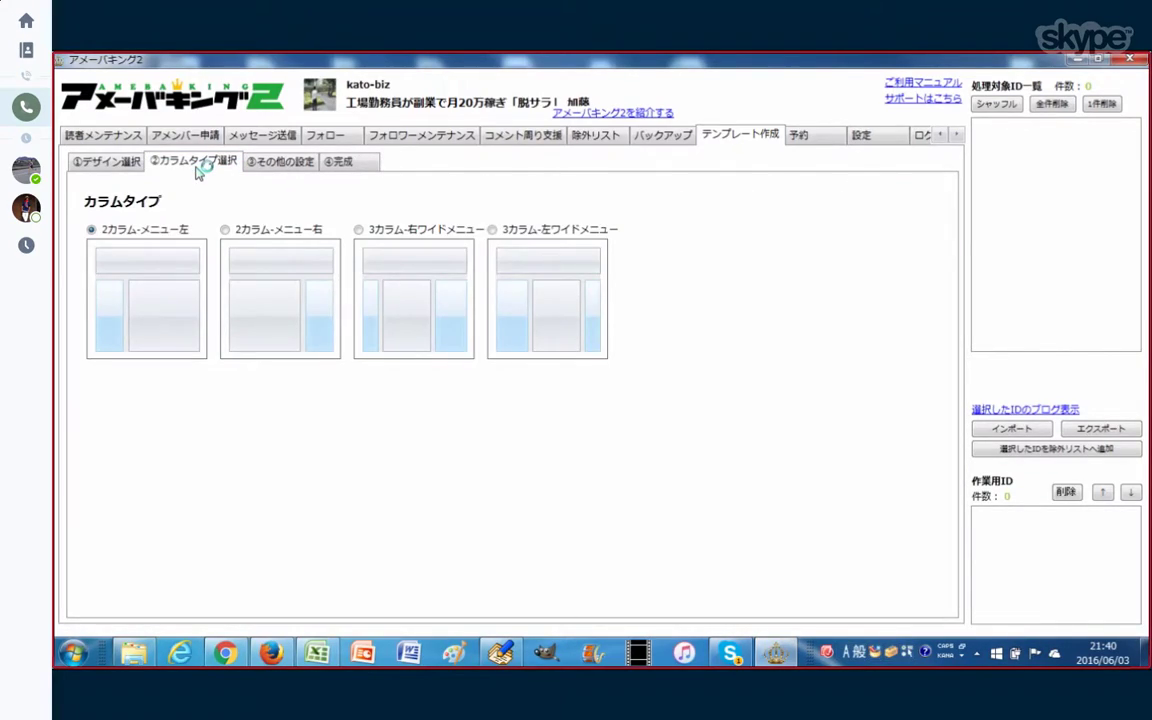
left_click(358, 230)
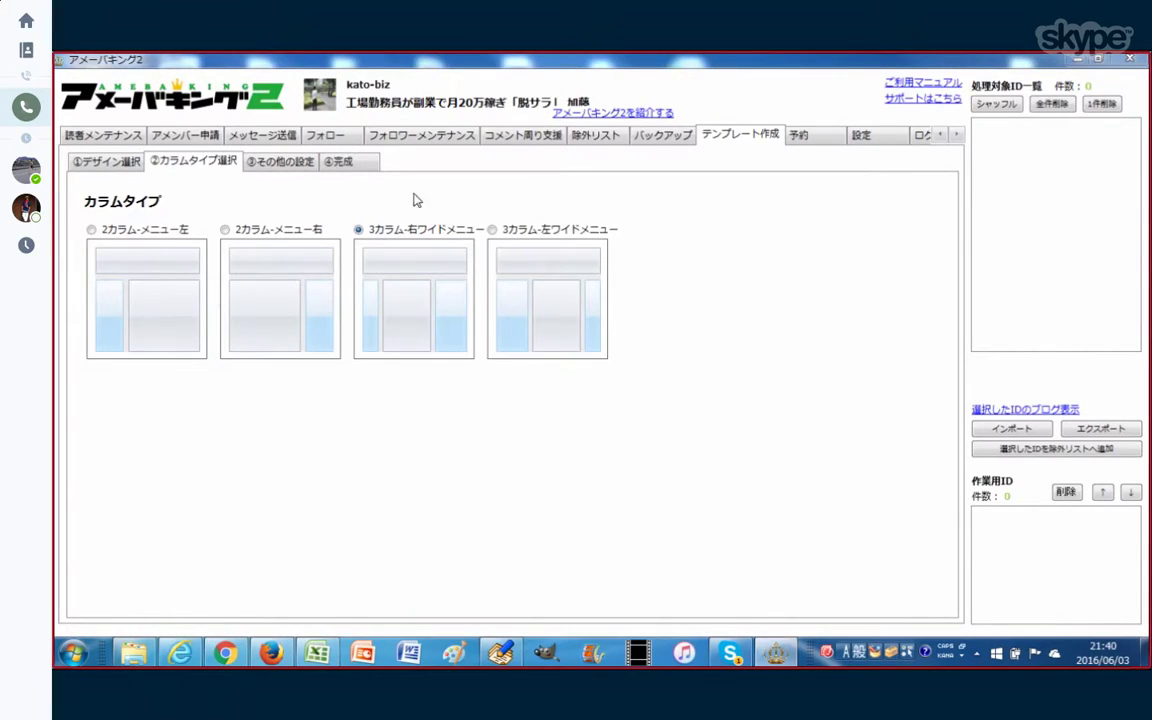
left_click(284, 167)
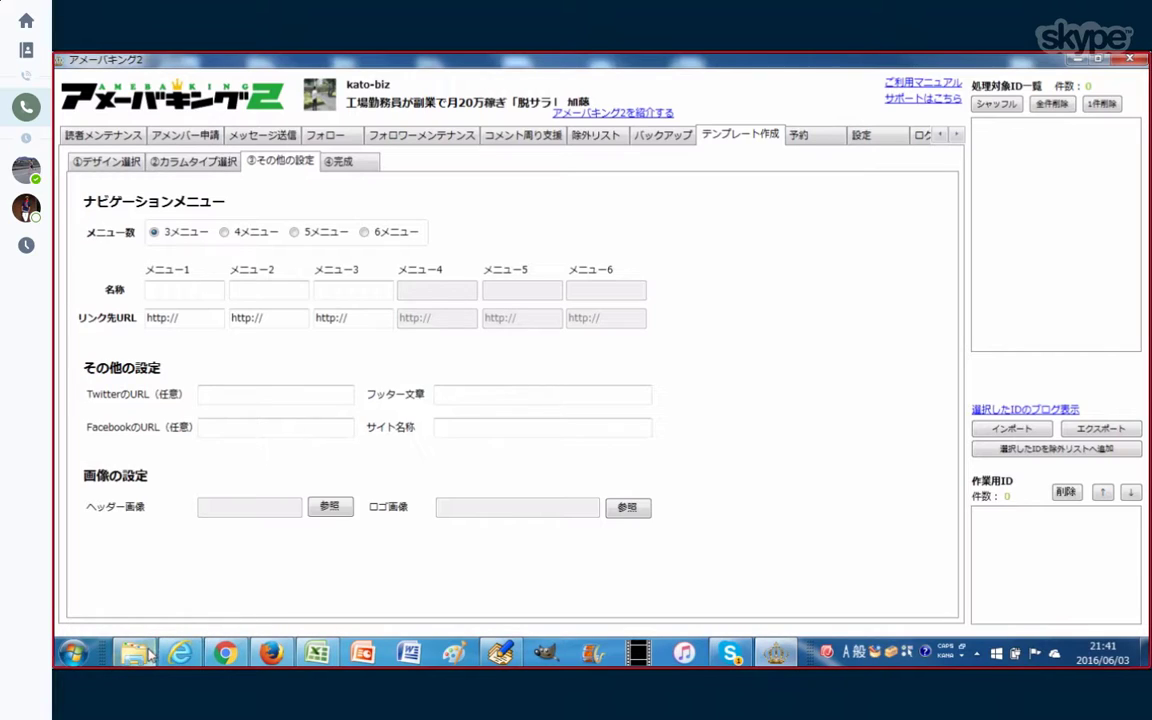
Step: Click into the empty メニュー1 名称 box, then exit Skype's full-screen view
mouse_move(141, 653)
left_click(177, 293)
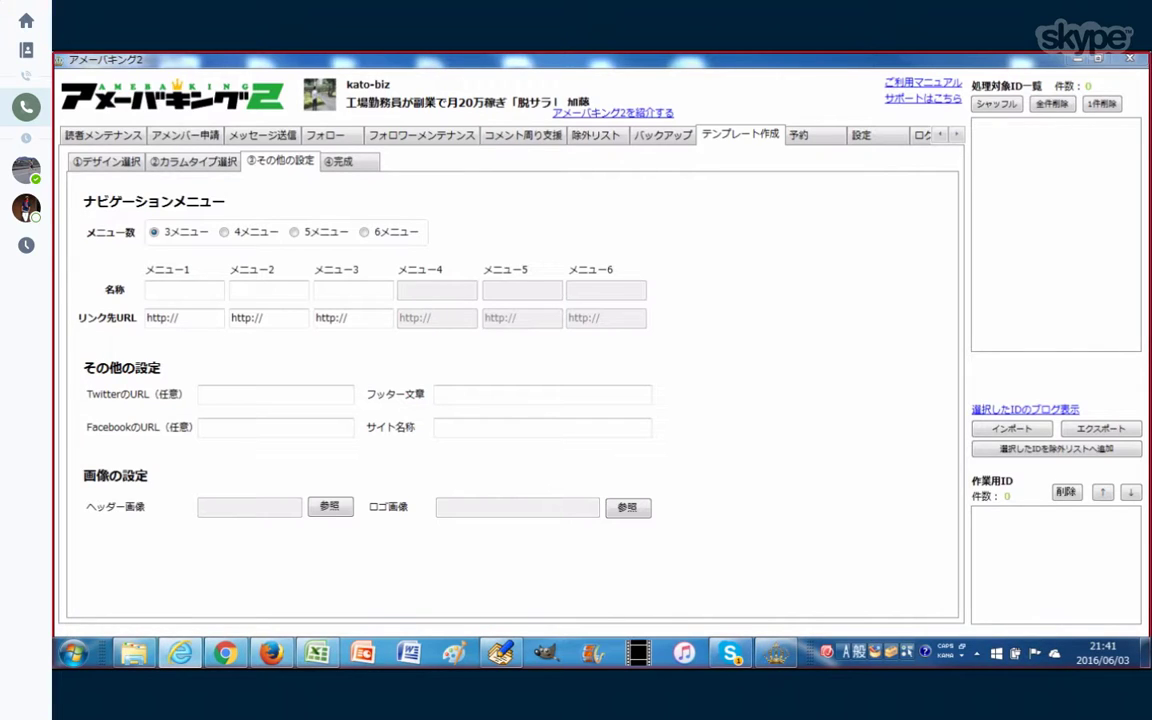
key("Escape")
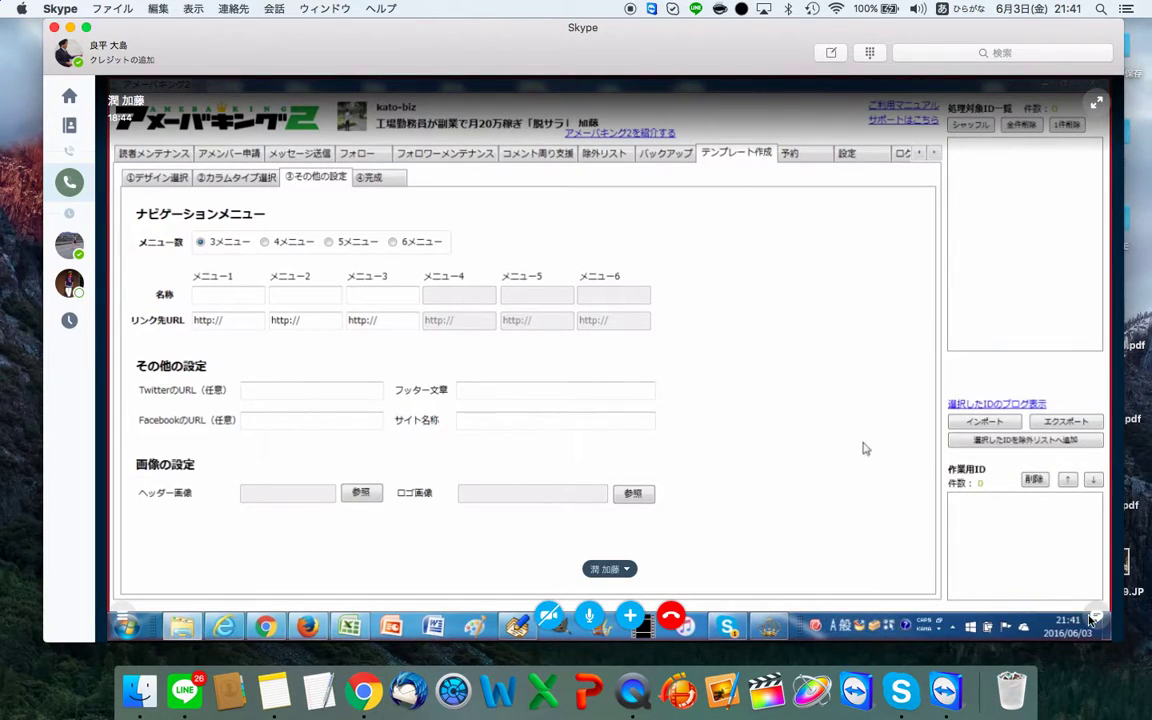
Step: Copy the Twitter, Facebook, LINE@ and form-mailer links from Notes and send them in the Skype chat
key("ctrl+Right")
key("ctrl+Right")
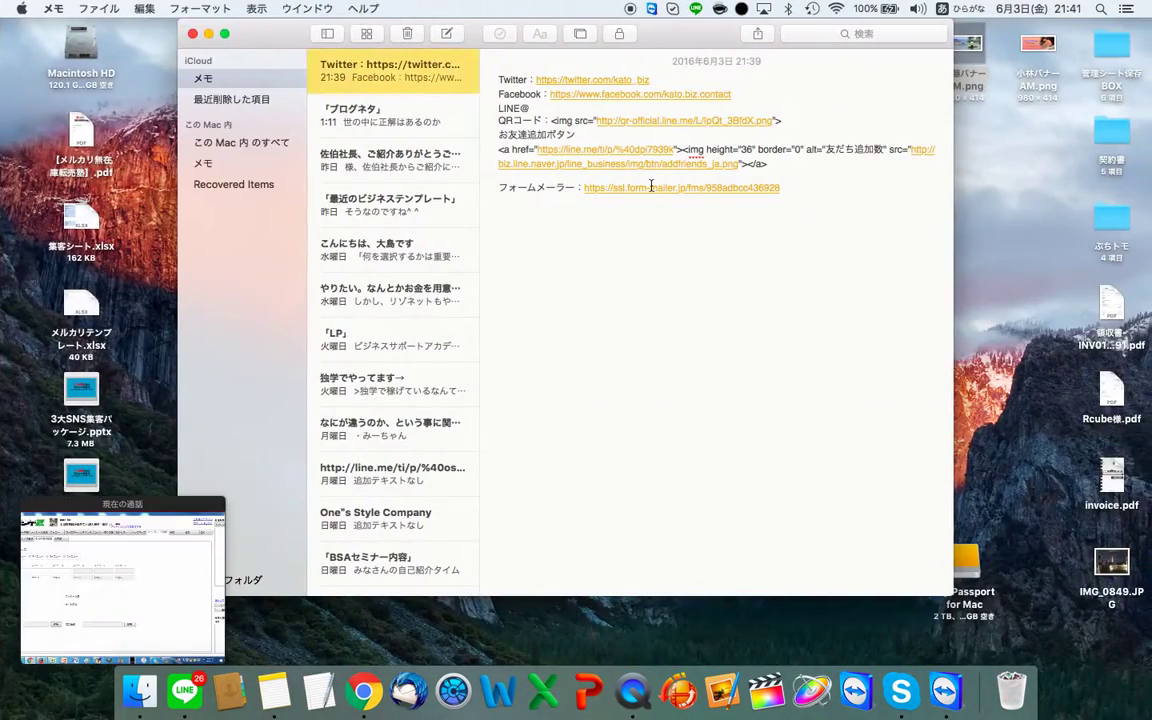
left_click(653, 250)
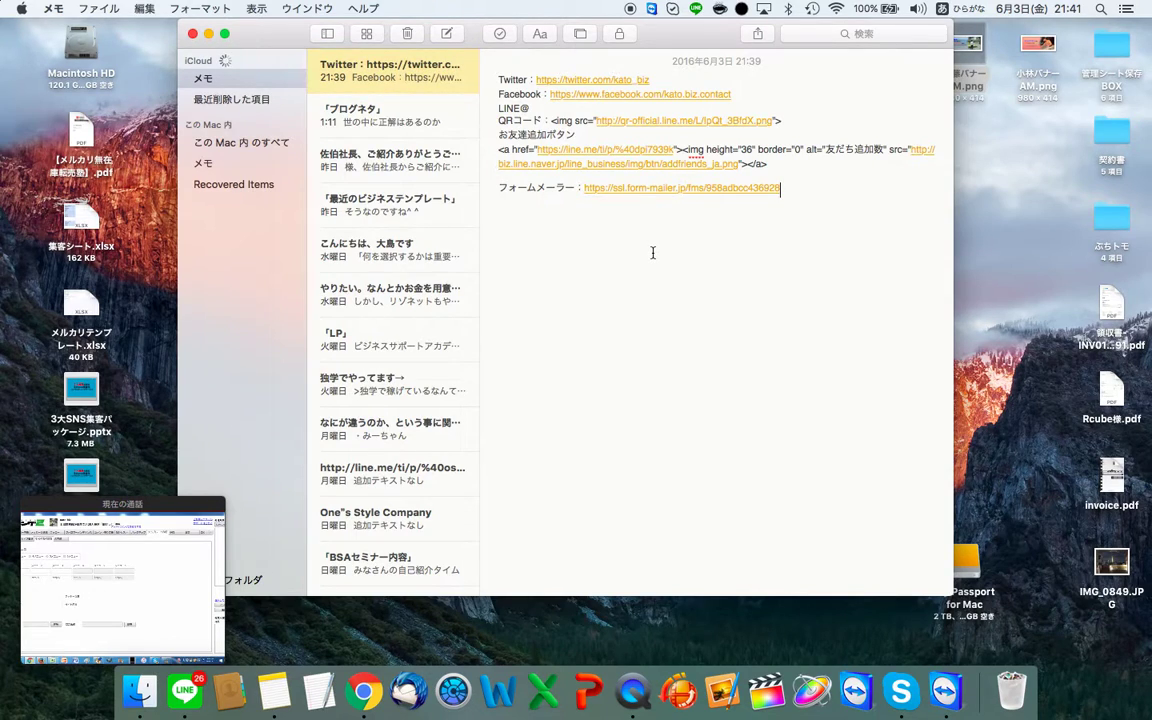
key("super+a")
key("ctrl+Left")
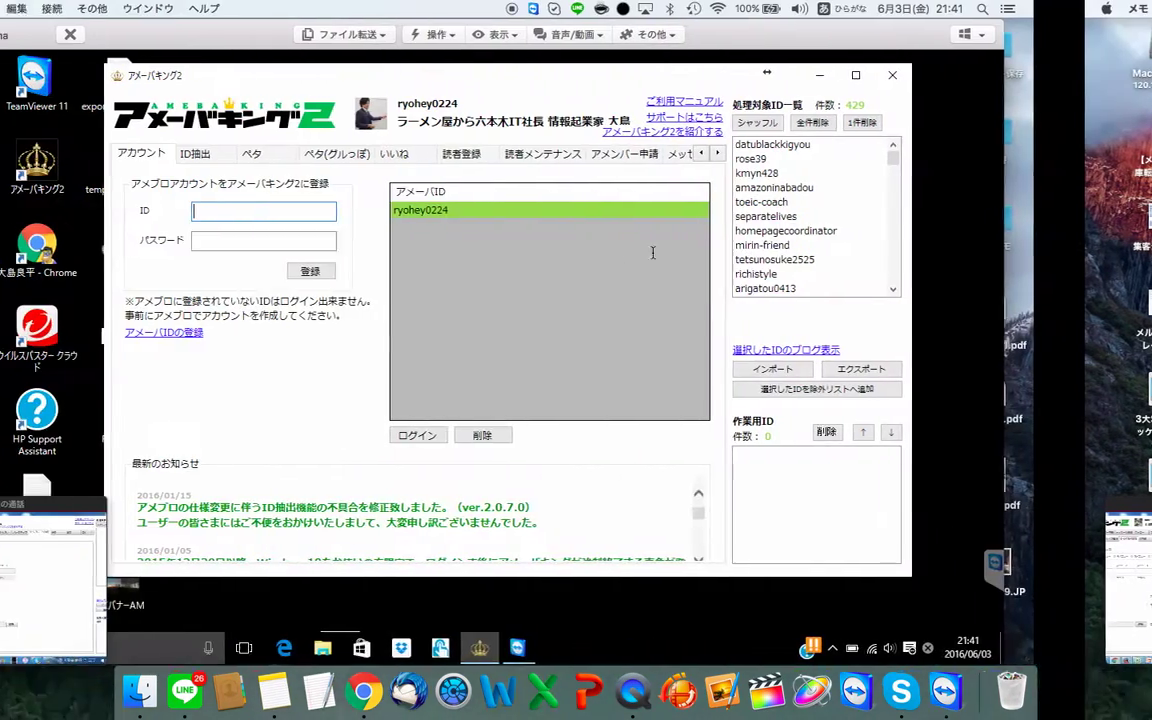
key("ctrl+Left")
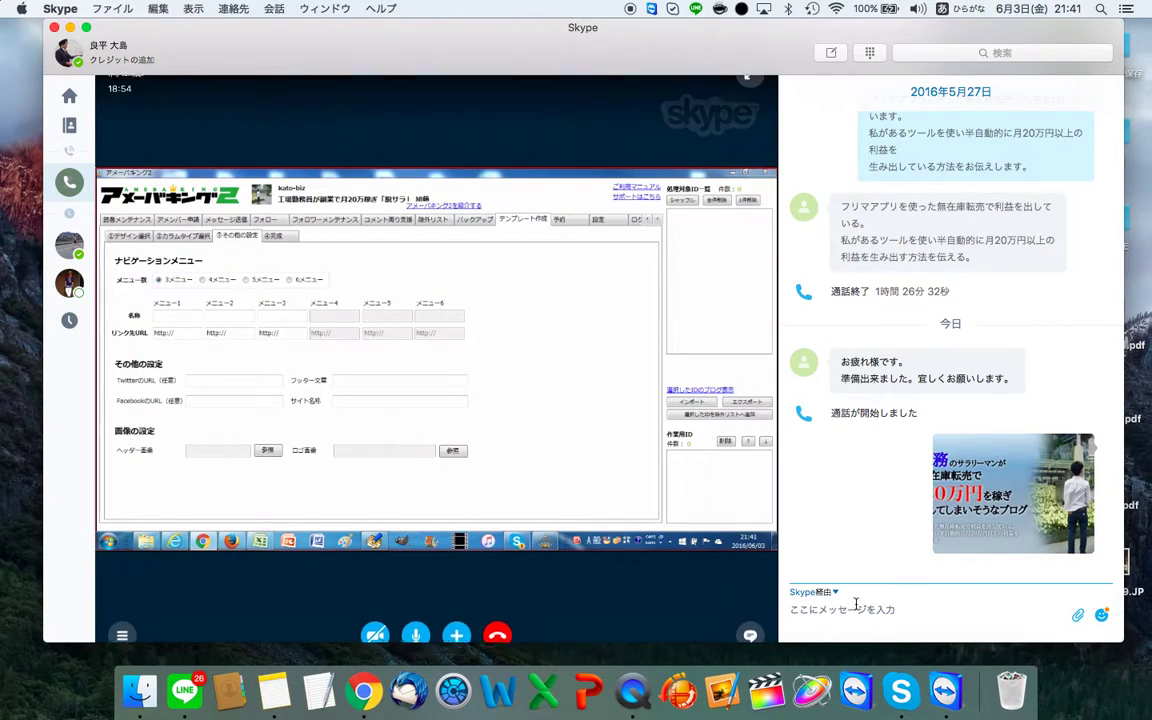
key("super+v")
key("Return")
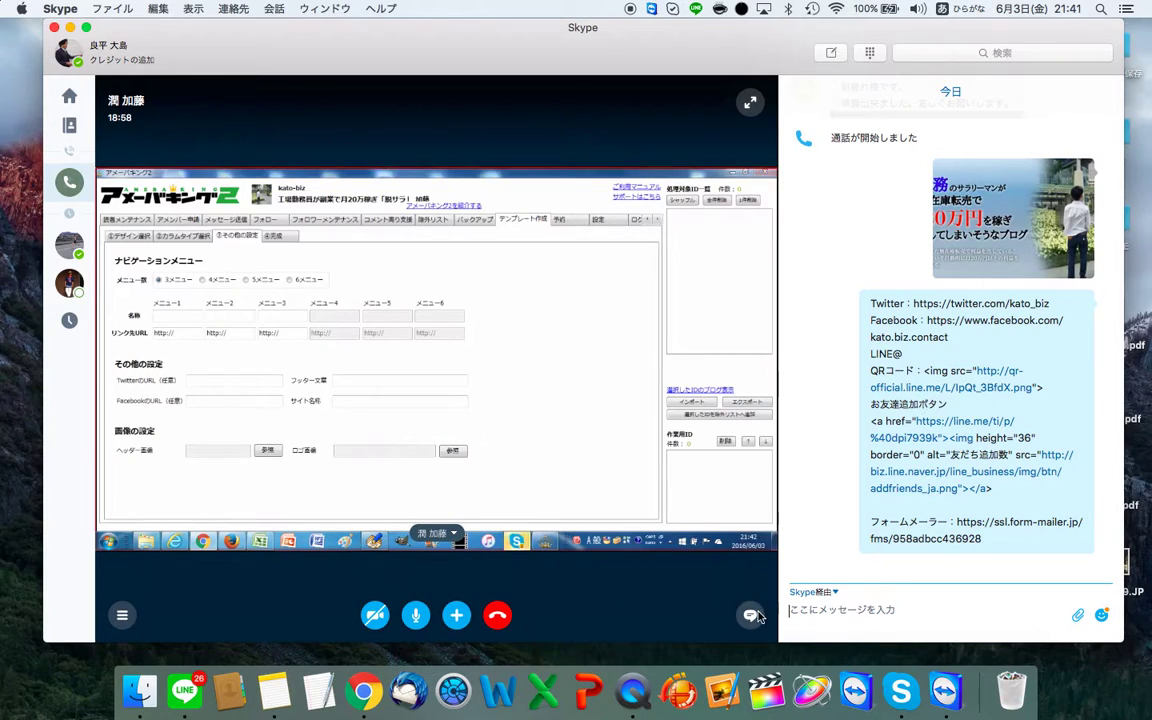
left_click(750, 102)
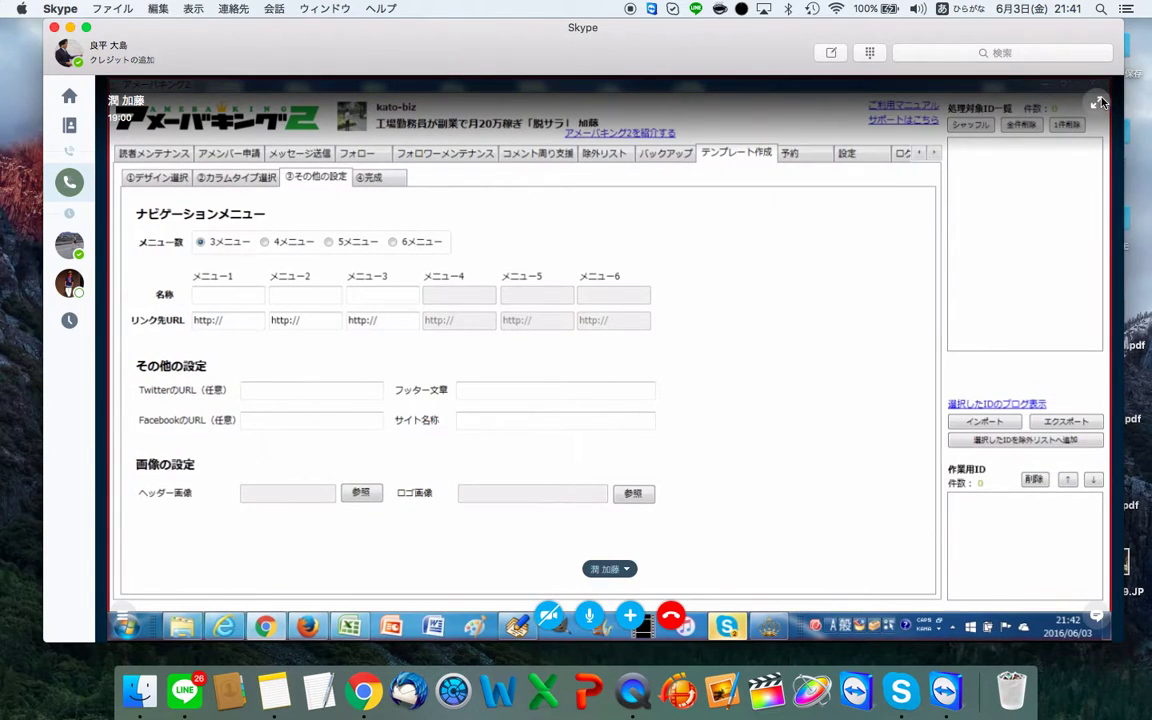
Step: Return Skype to full screen and bring the remote Ameba King 2 other-settings form back in front
left_click(1096, 102)
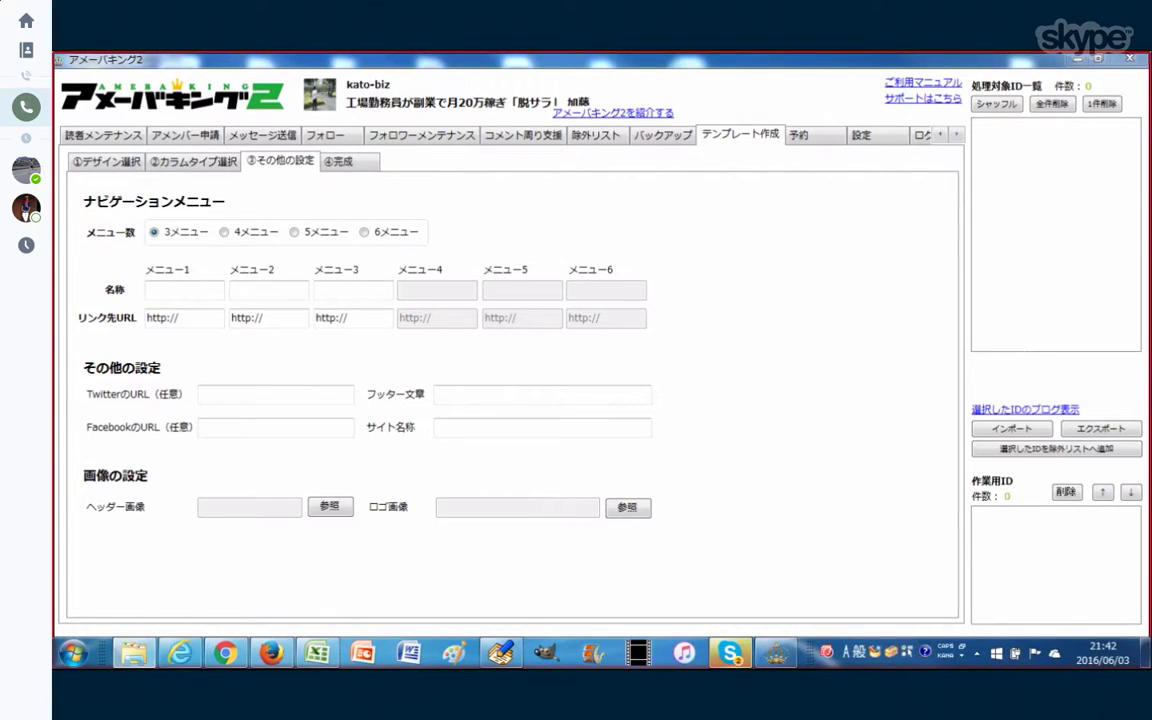
left_click(730, 654)
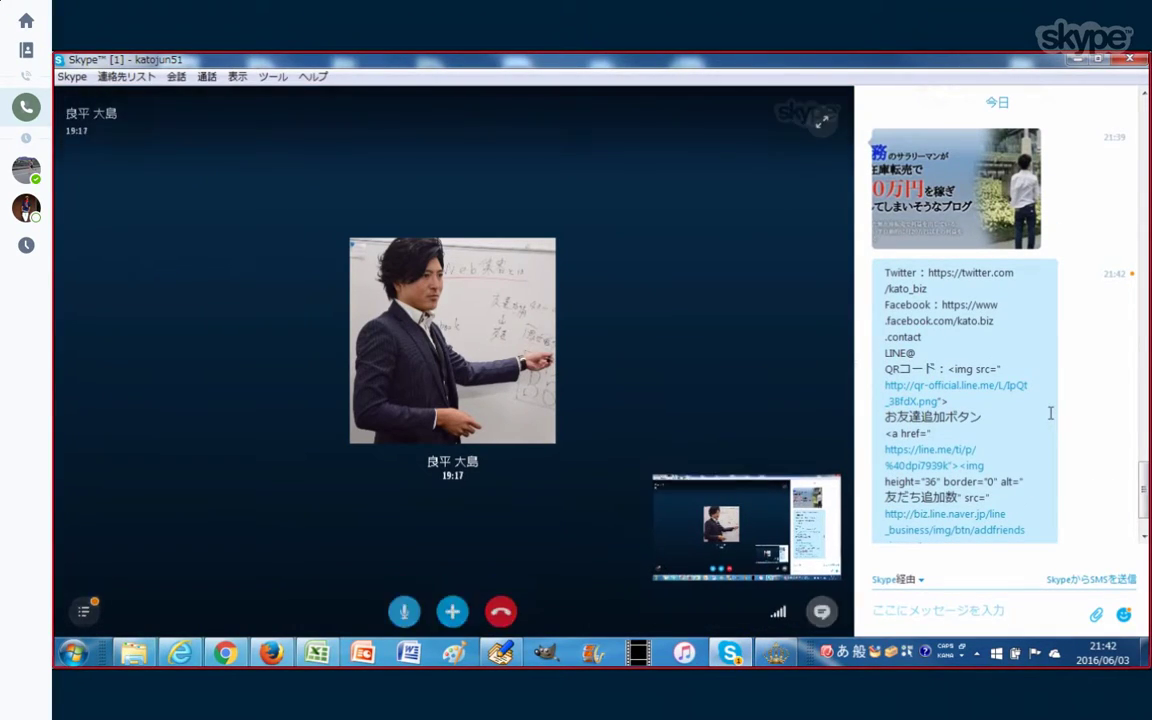
scroll(1051, 353, "up", 1)
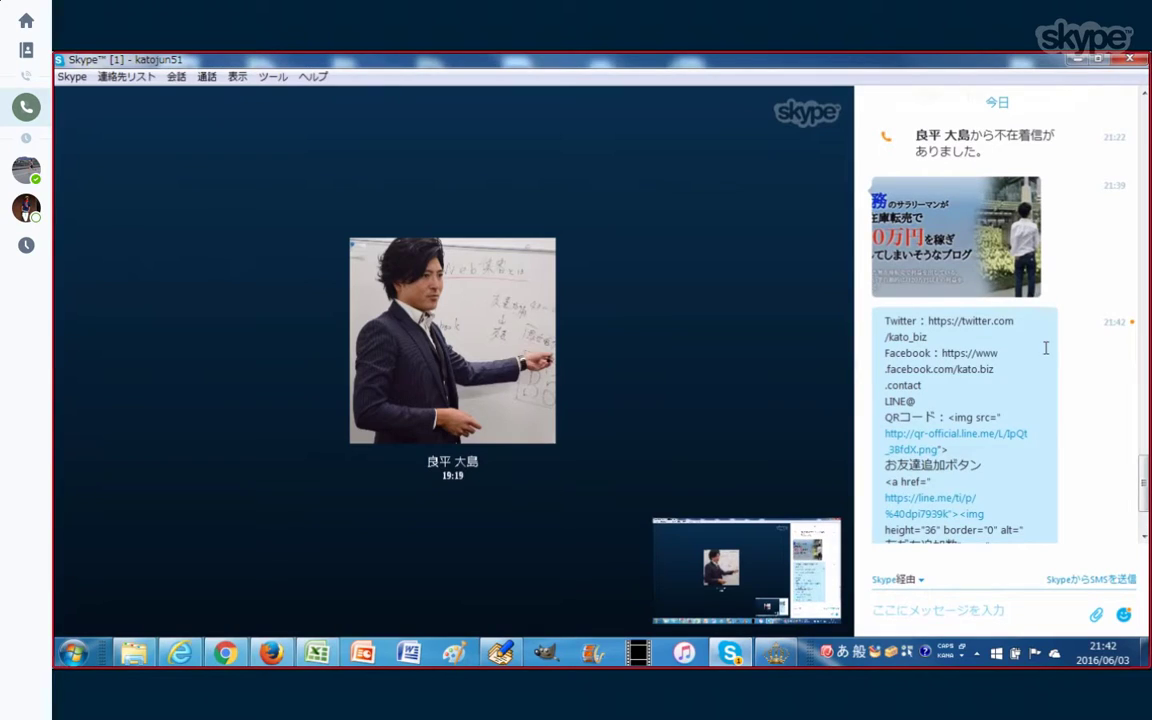
double_click(872, 67)
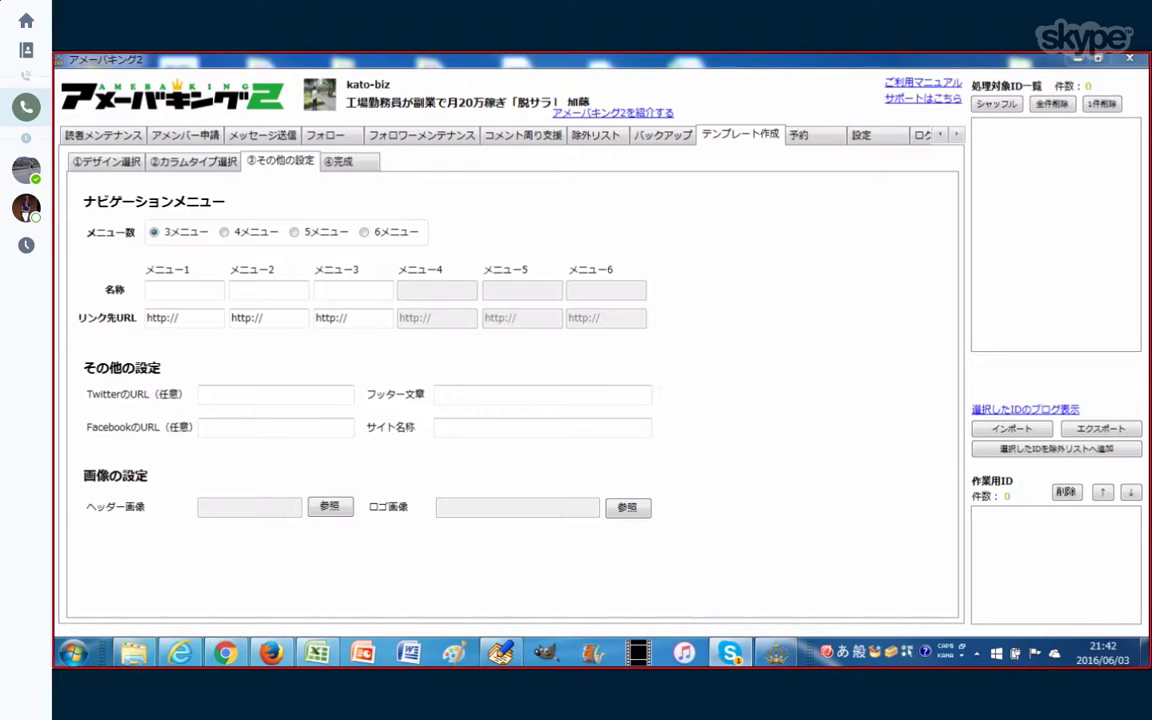
Step: Make メニュー1 'twitter' with the pasted Twitter URL as its link
key("Zenkaku_Hankaku")
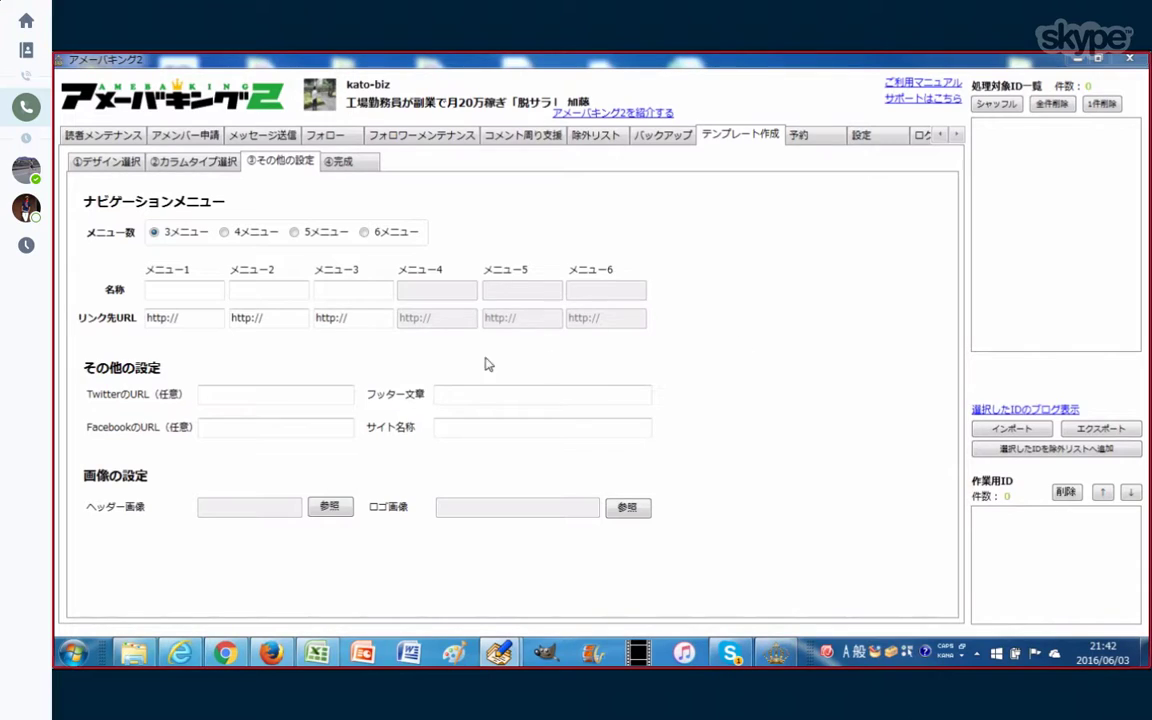
left_click(193, 318)
key("ctrl+v")
left_click(185, 294)
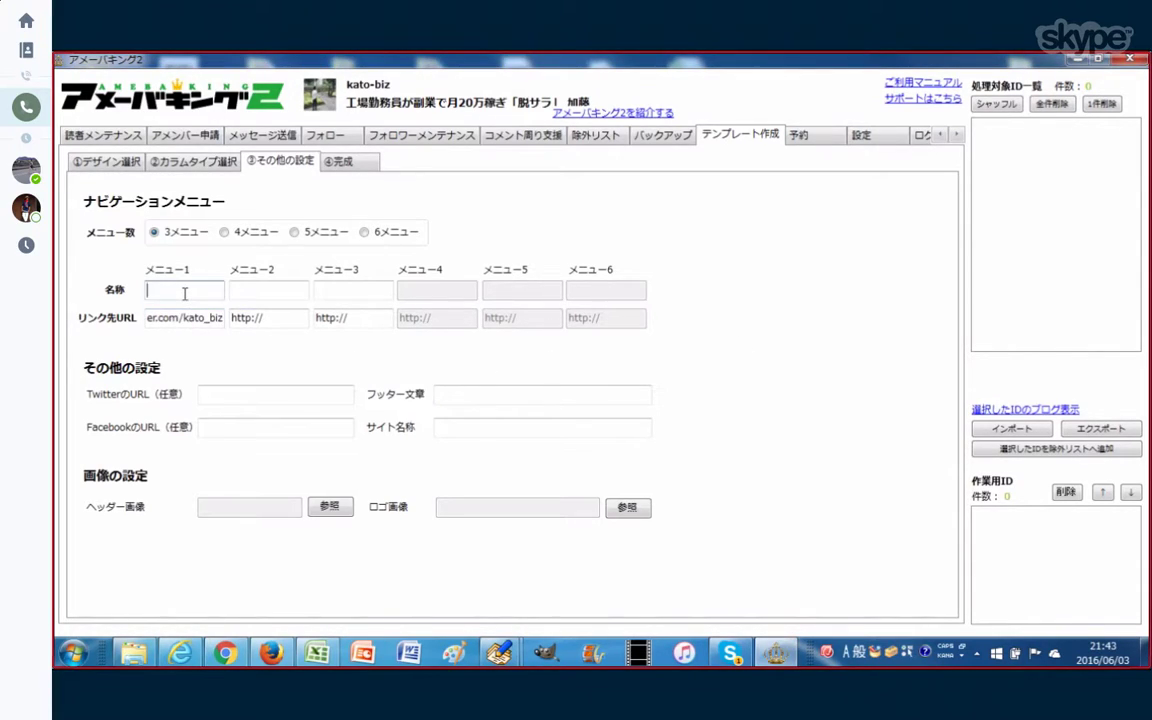
type("twitter")
Step: Make メニュー2 'Facebook' with the pasted Facebook page URL as its link
left_click(268, 290)
type("face")
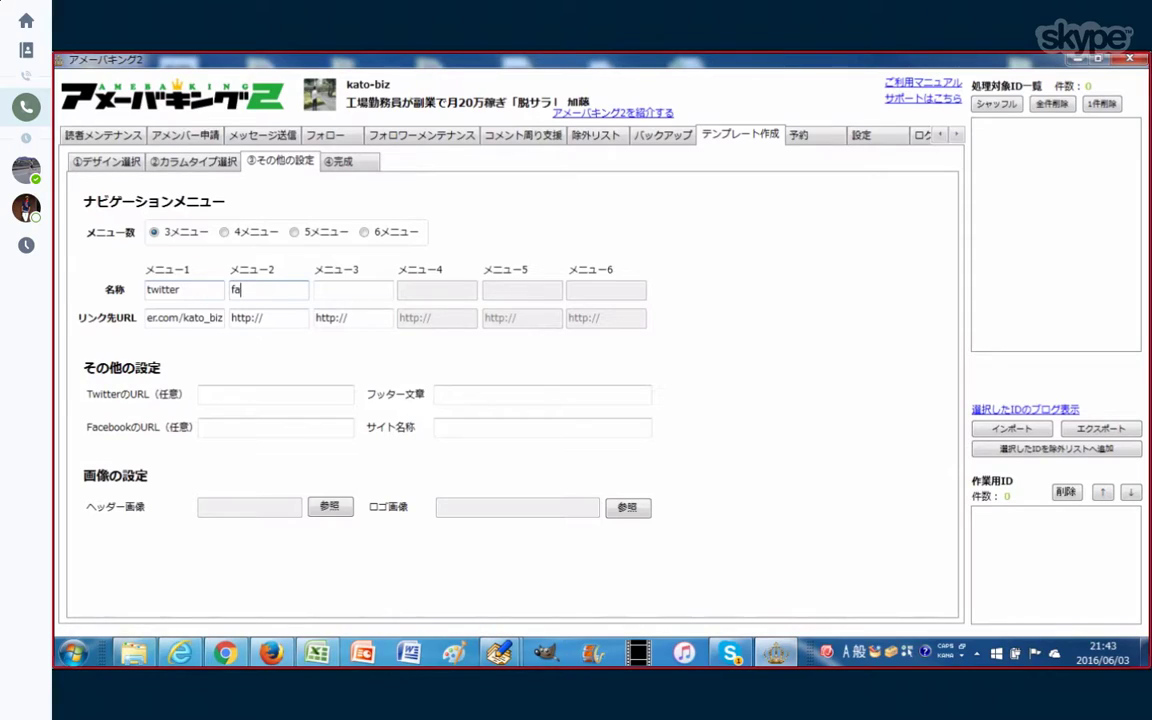
type("Facebook")
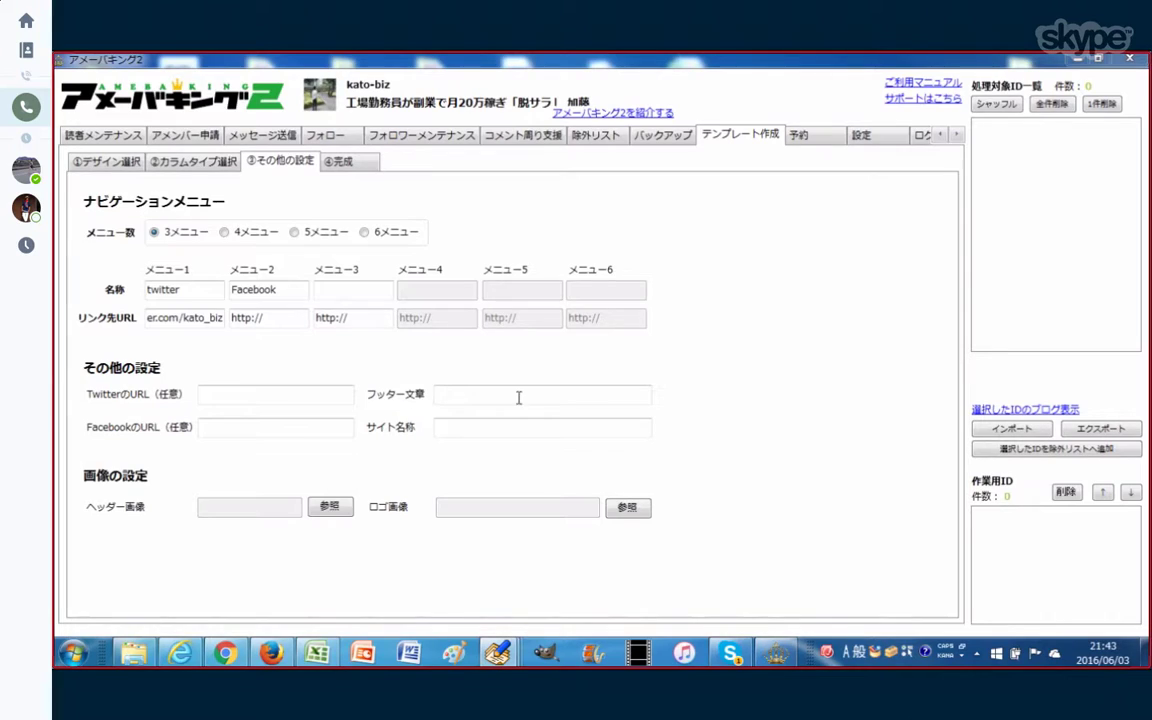
left_click(295, 317)
Step: Make メニュー3 'LINE@' with the pasted LINE@ QR image URL as its link
left_click(343, 317)
key("ctrl+v")
left_click(363, 289)
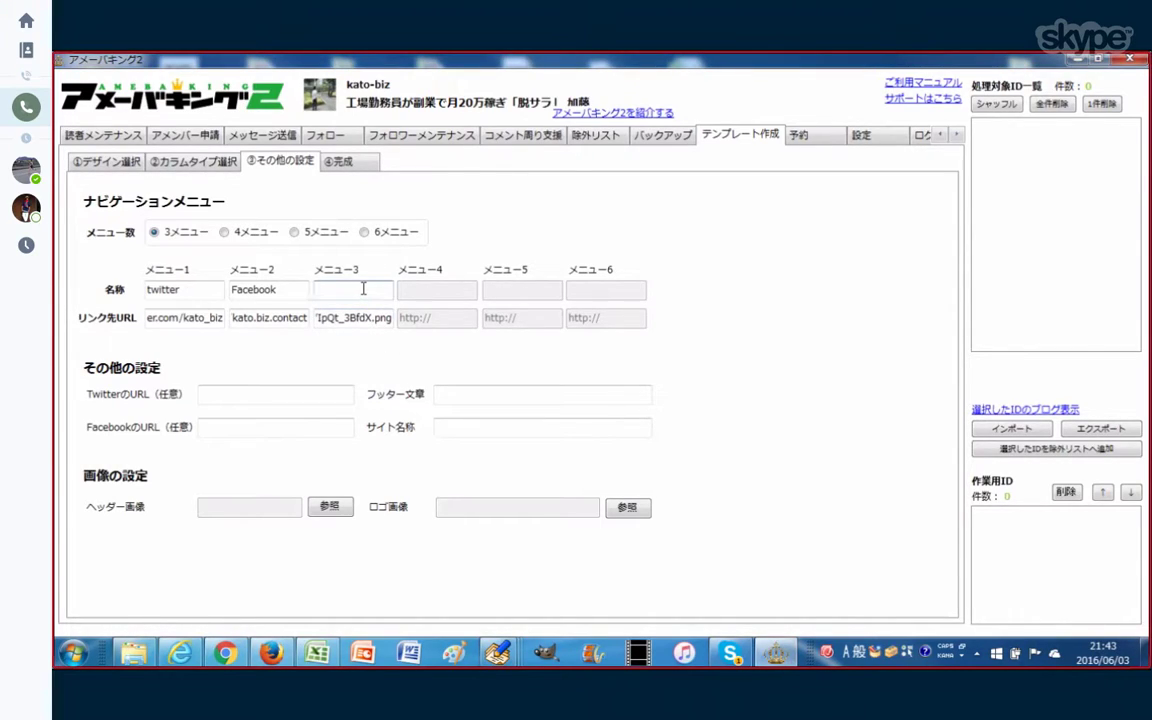
type("LINE@")
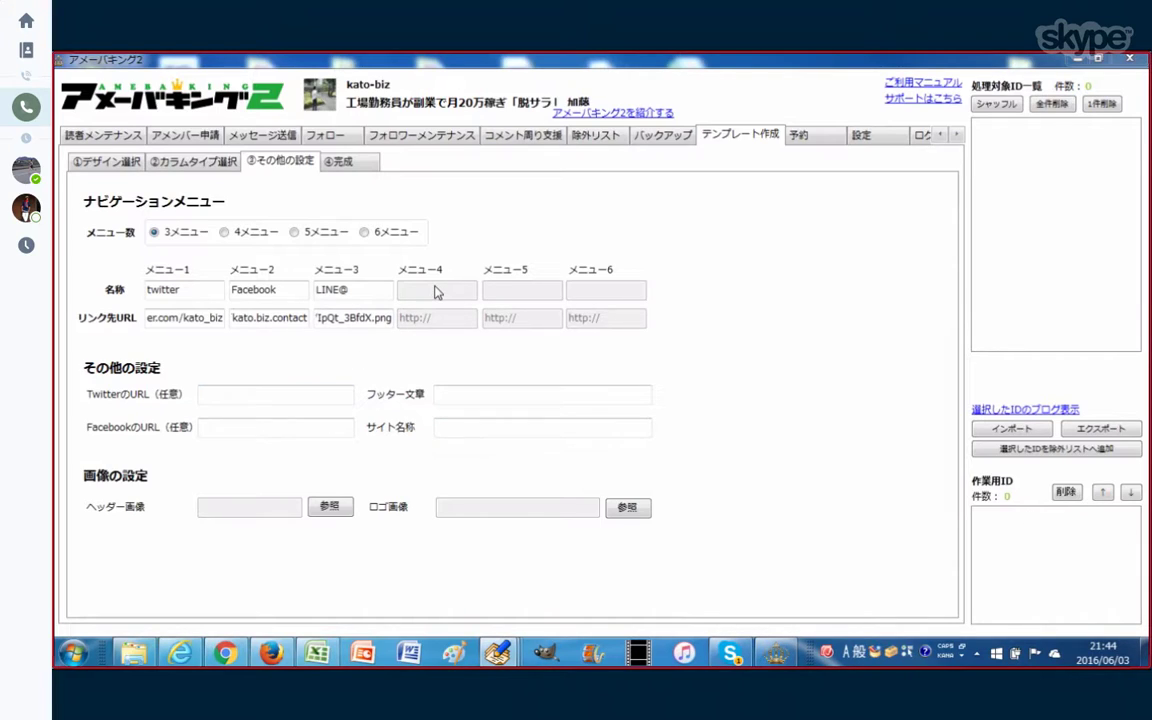
Step: Switch to 4メニュー and make メニュー4 'お問い合わせ' linking to the pasted form-mailer URL
left_click(225, 233)
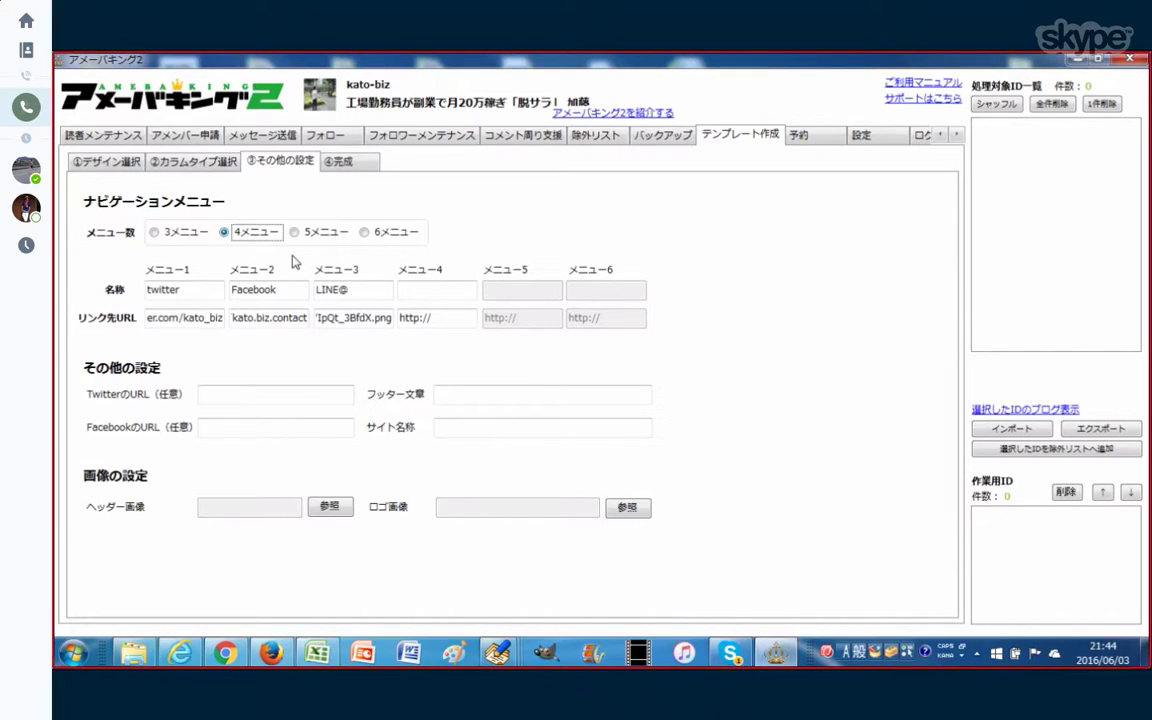
left_click(455, 317)
key("ctrl+v")
left_click(432, 292)
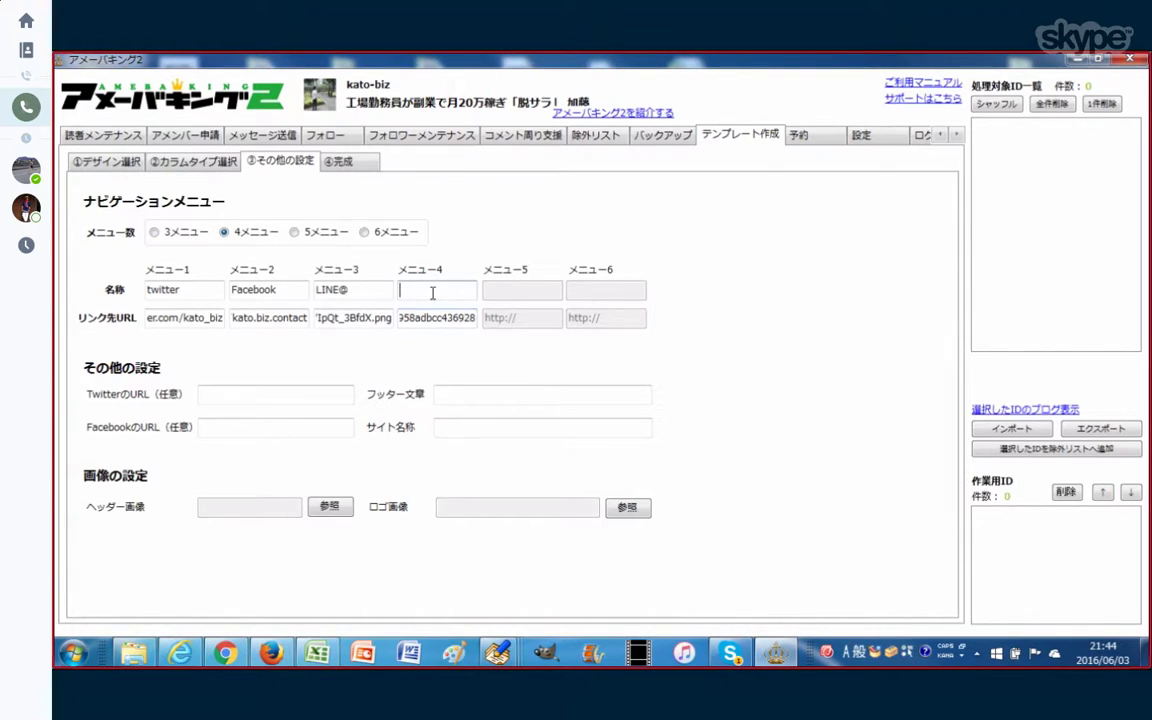
key("Zenkaku_Hankaku")
type("おといあ")
type("わせ")
key("space")
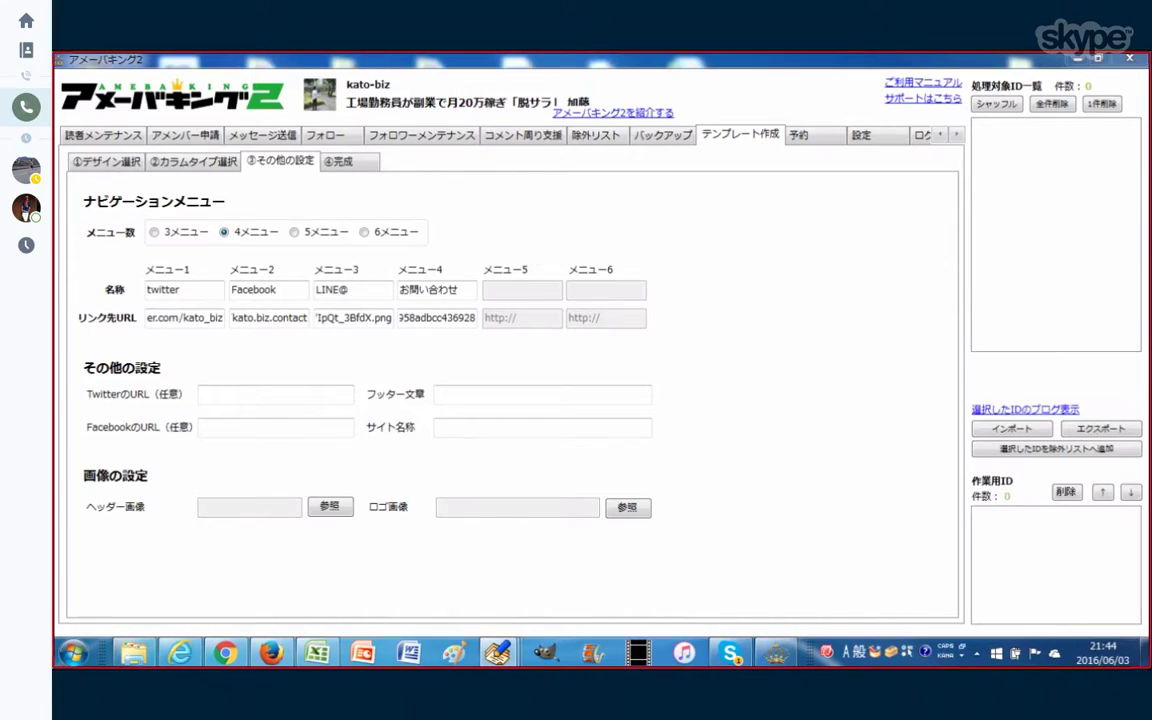
left_click(459, 289)
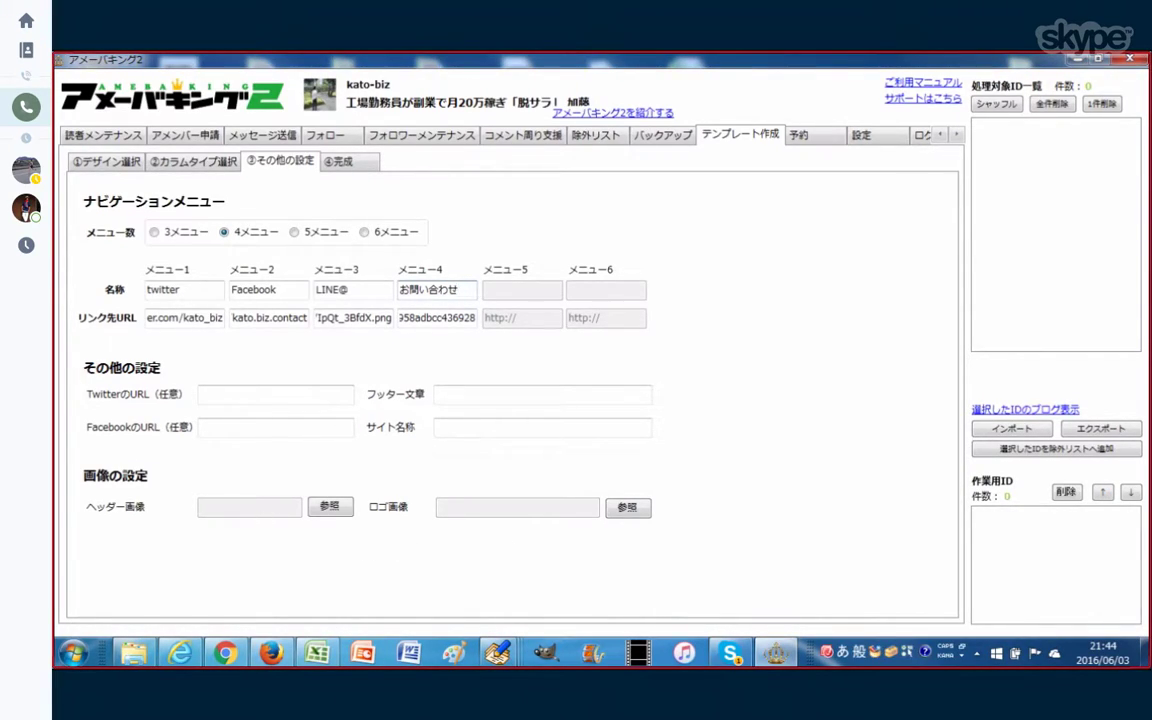
Step: Try the desktop banner JPEG as the ヘッダー画像 and dismiss the 980px-width warning
left_click(340, 508)
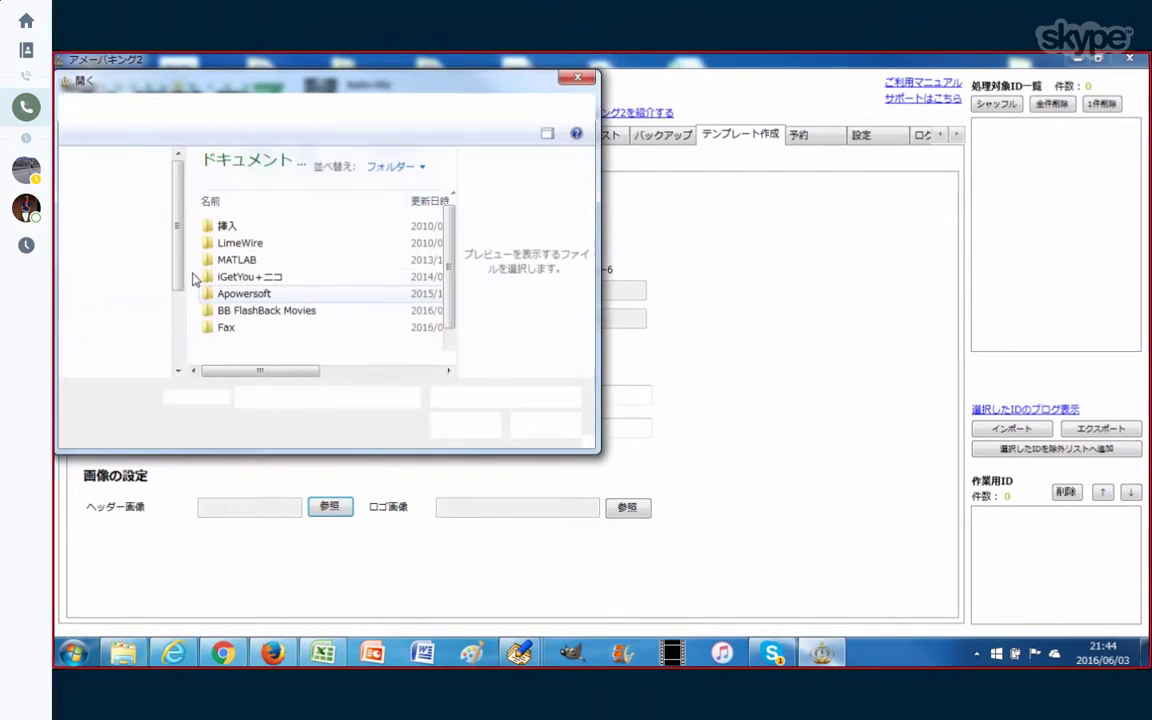
left_click(120, 203)
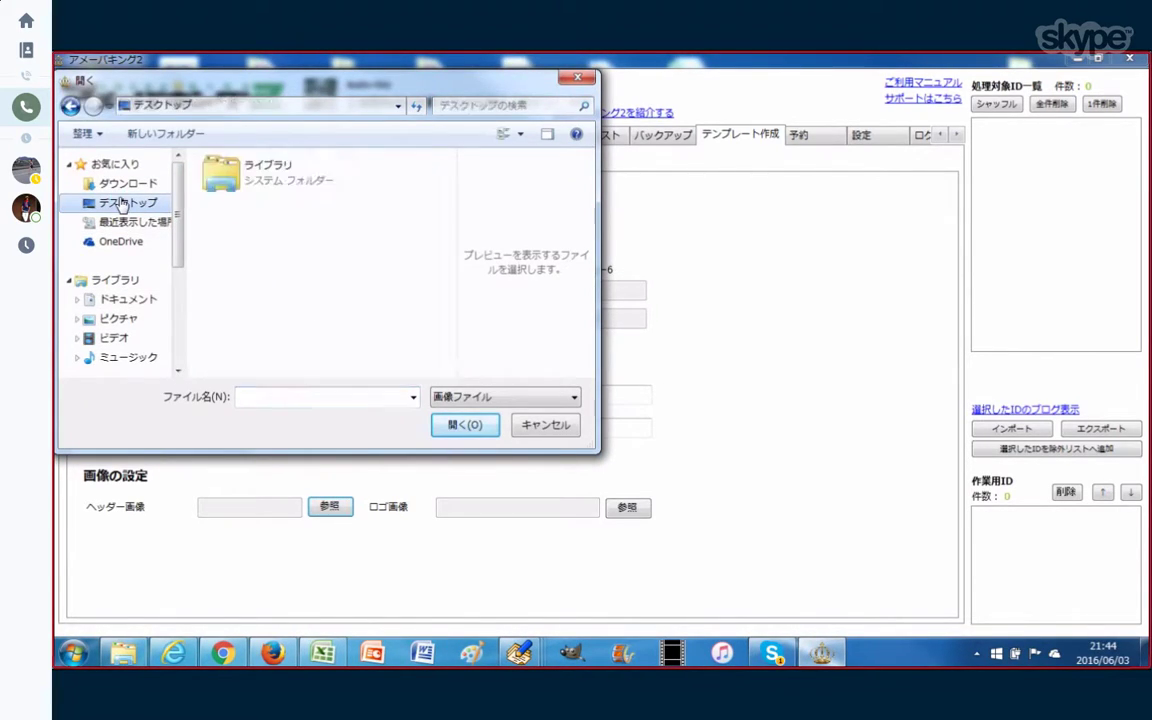
scroll(435, 210, "down", 8)
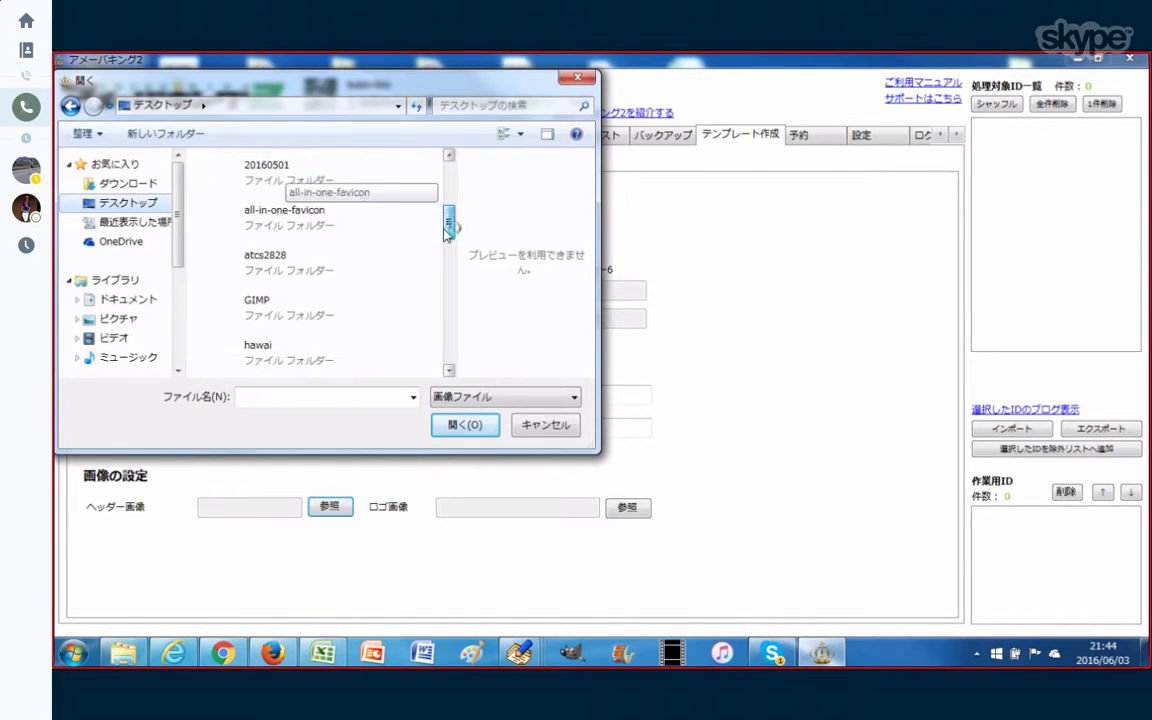
left_click_drag(441, 286, 436, 368)
left_click(378, 360)
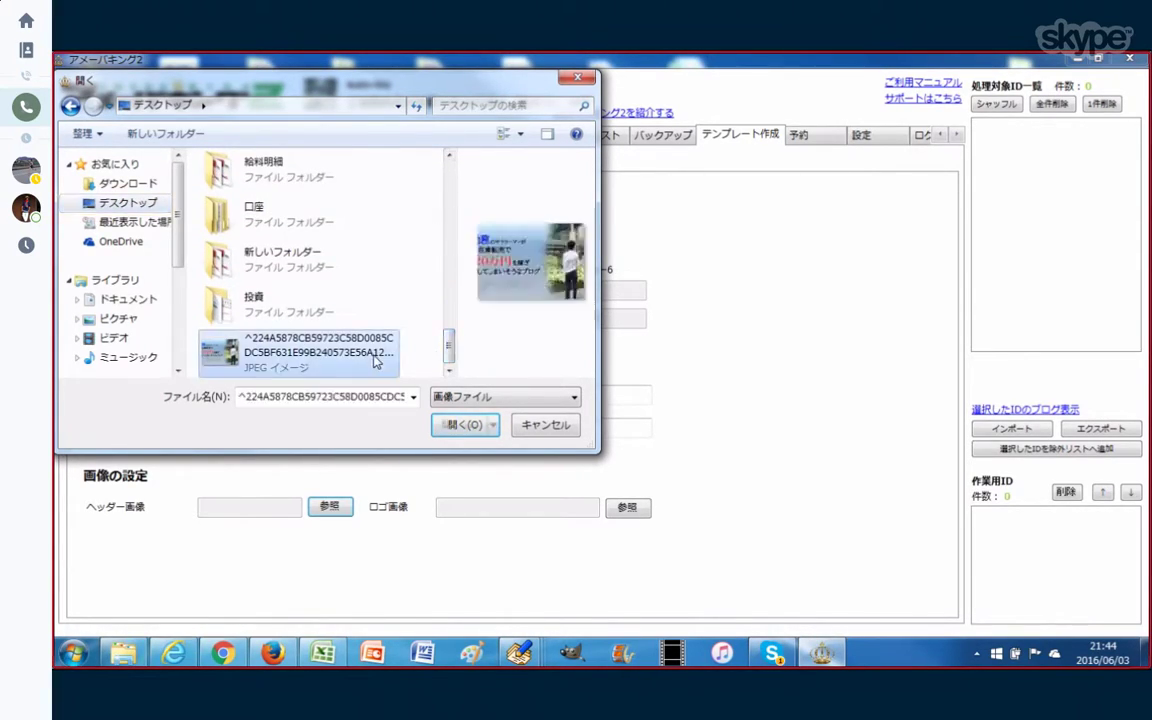
left_click(458, 424)
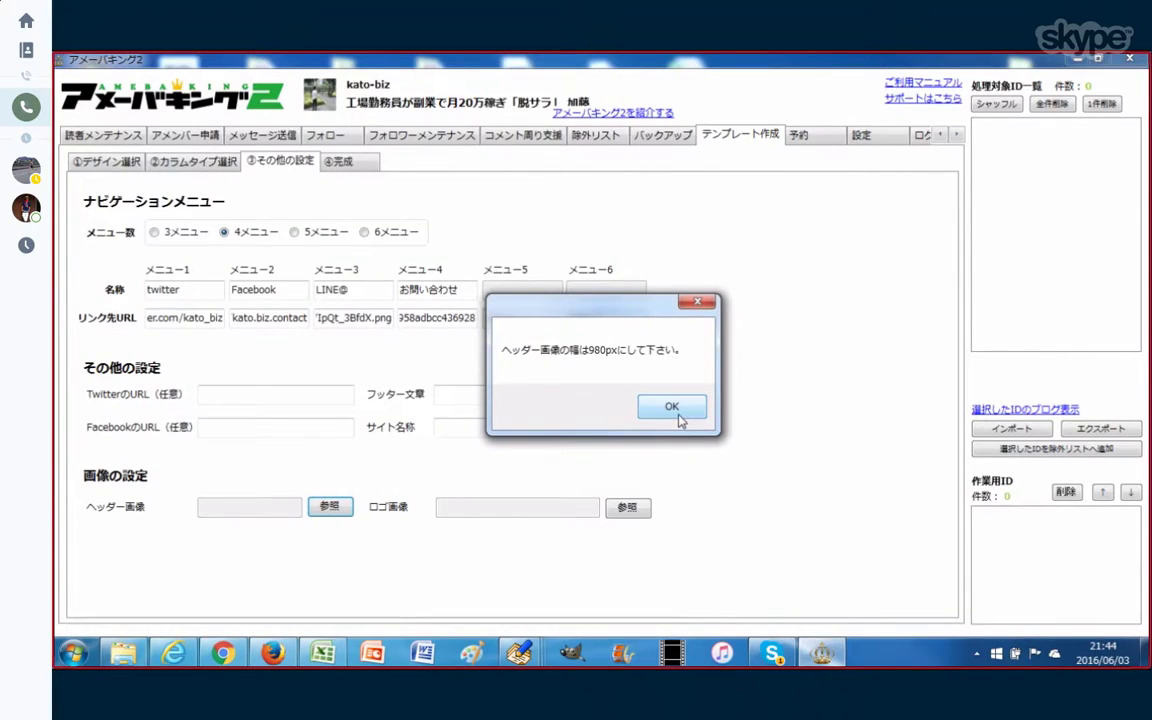
left_click(677, 415)
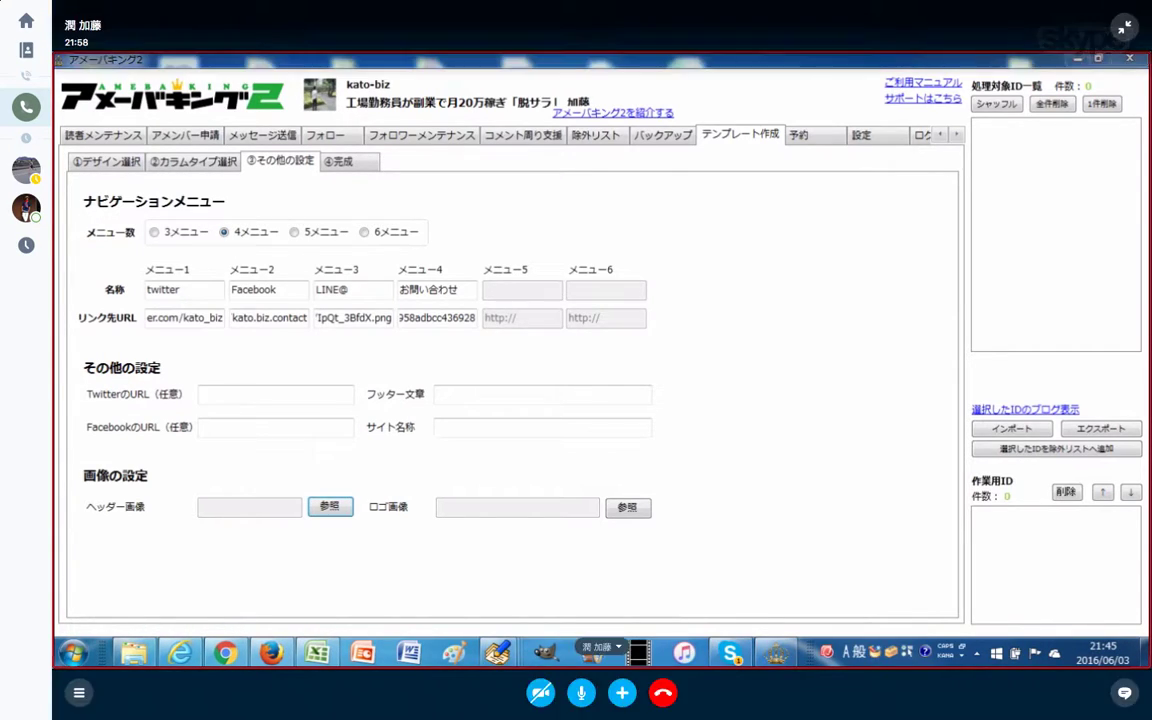
Step: Exit Skype full screen, close the TeamViewer remote window, and dismiss the sponsor-session notice
key("Escape")
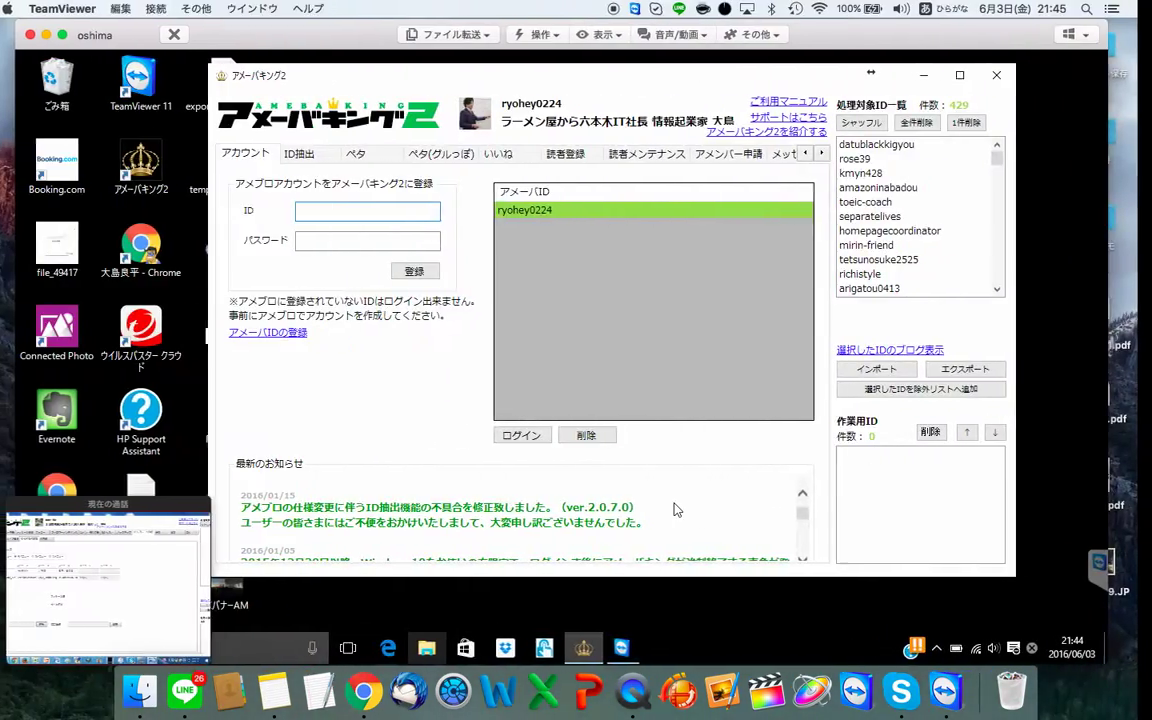
left_click(188, 34)
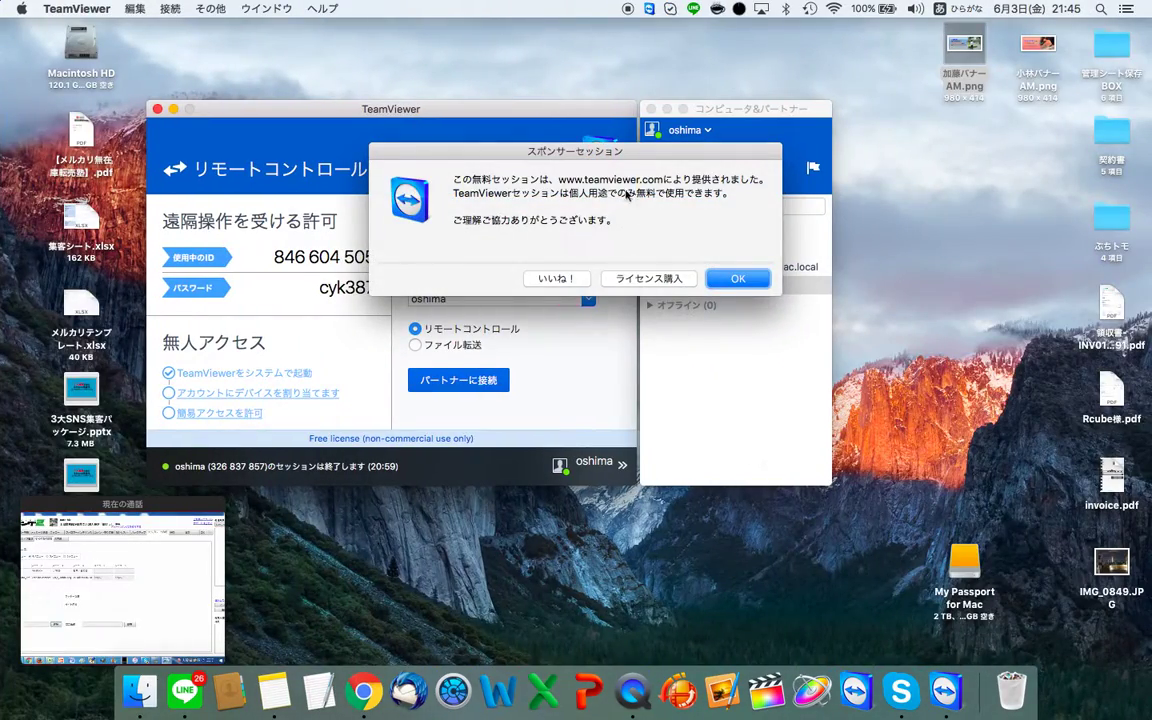
left_click(738, 278)
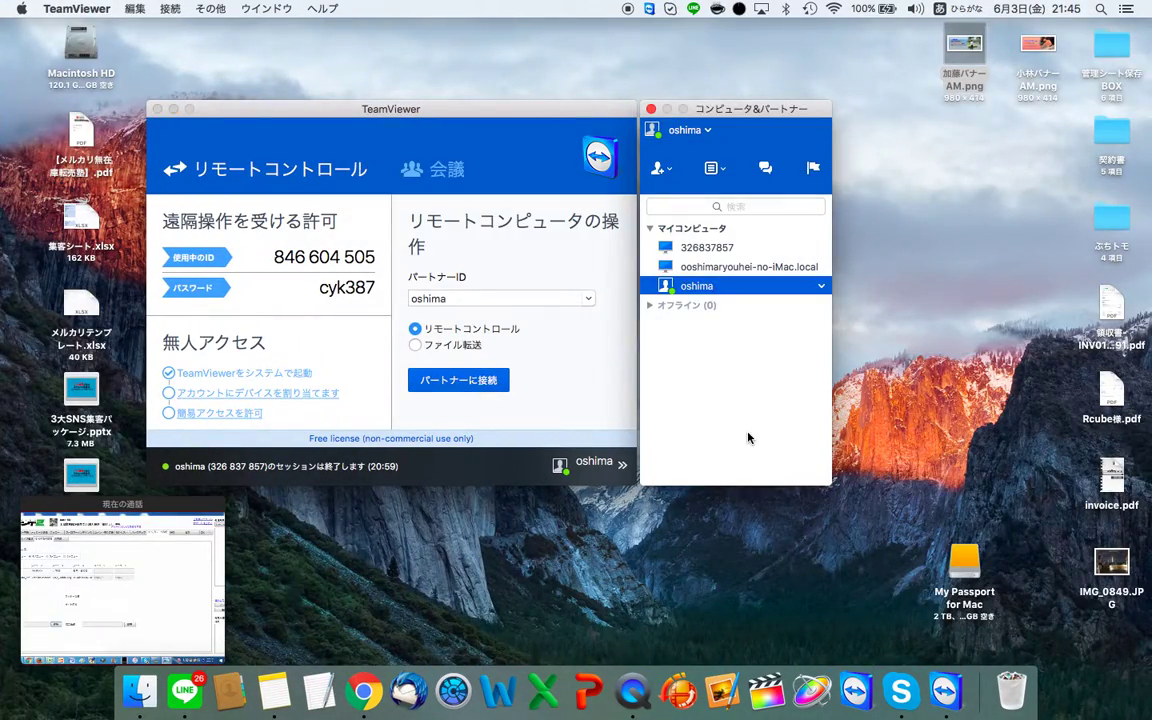
key("ctrl+Left")
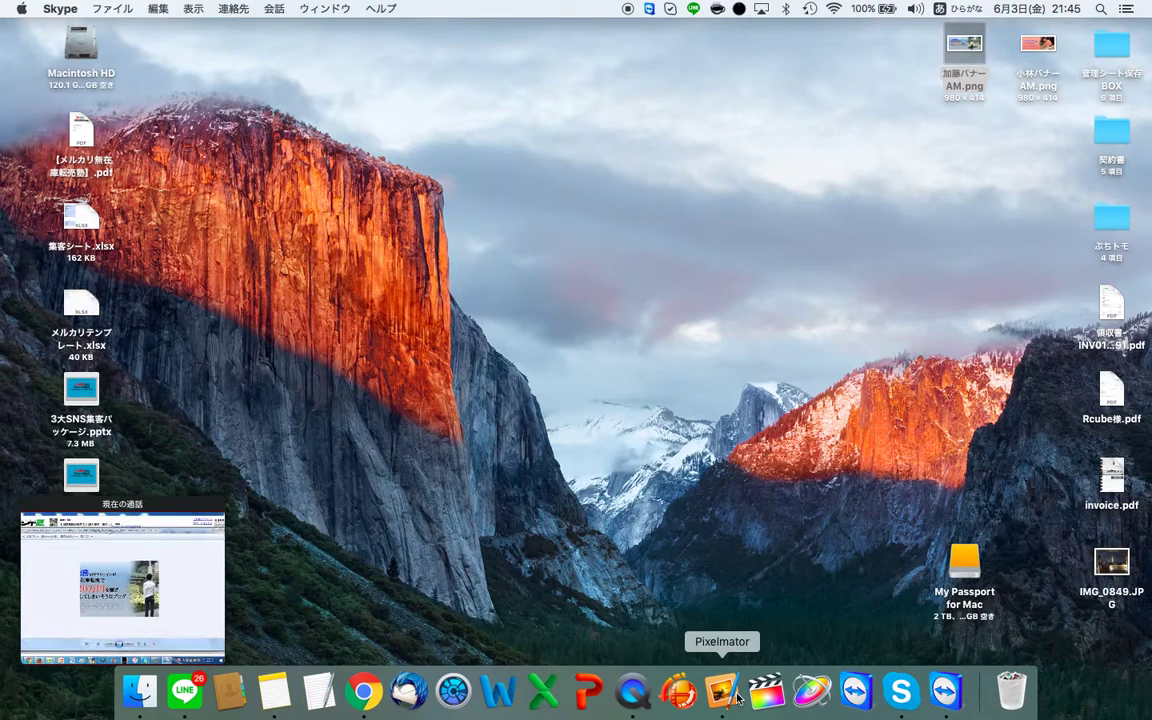
Step: Launch Pixelmator, view its iCloud files, dismiss the picker without opening anything, and return to Skype
left_click(735, 697)
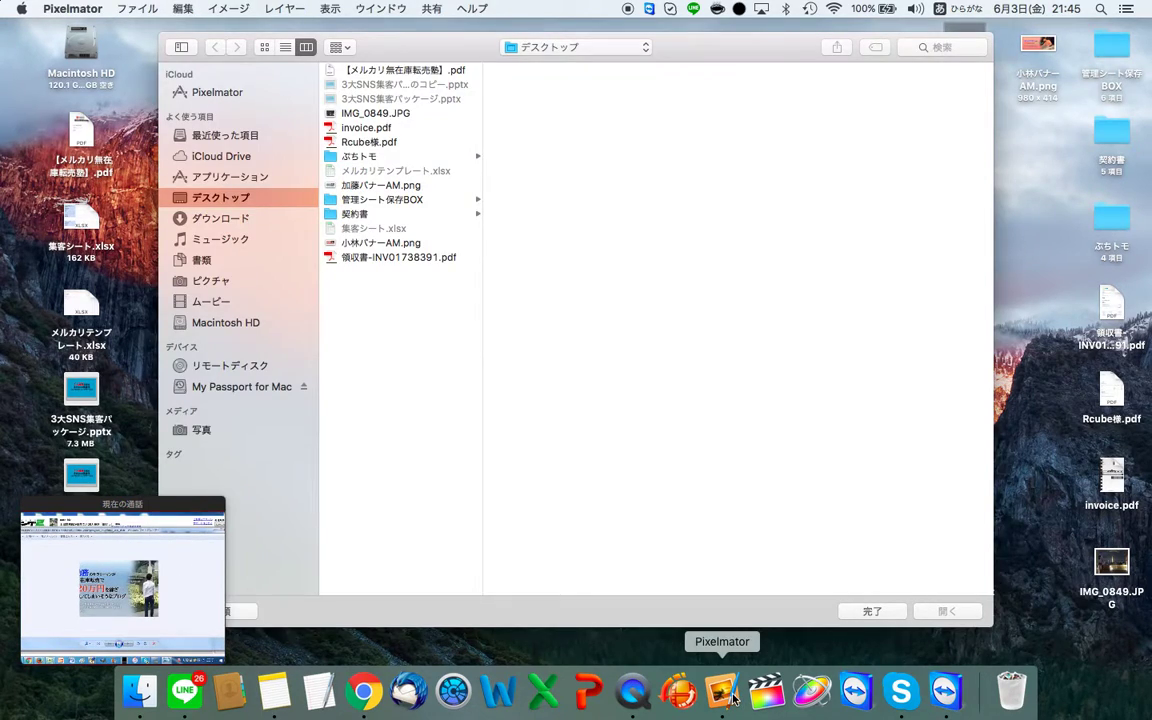
left_click(224, 91)
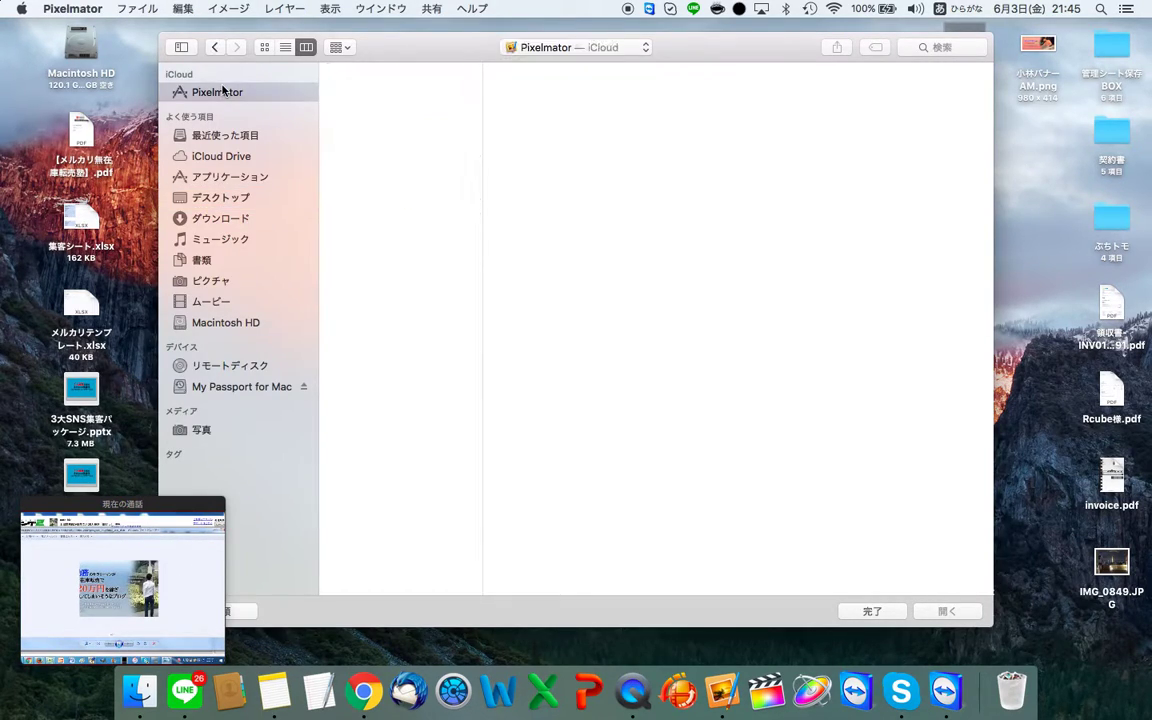
key("Escape")
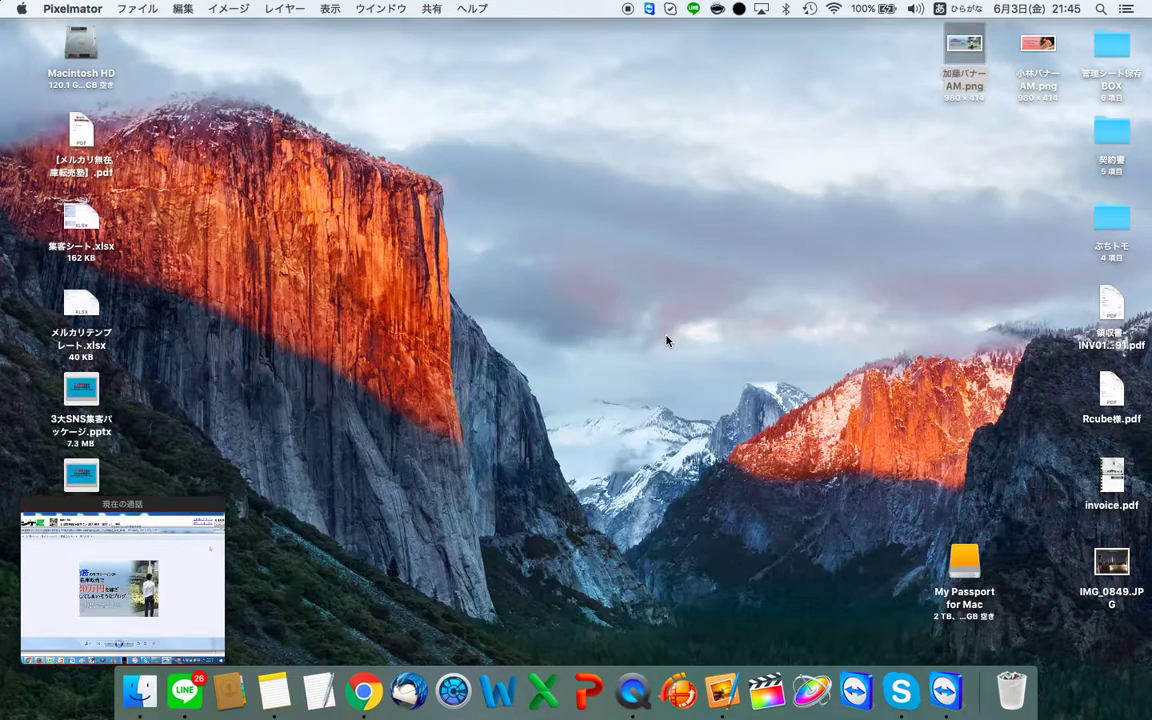
key("super+Tab")
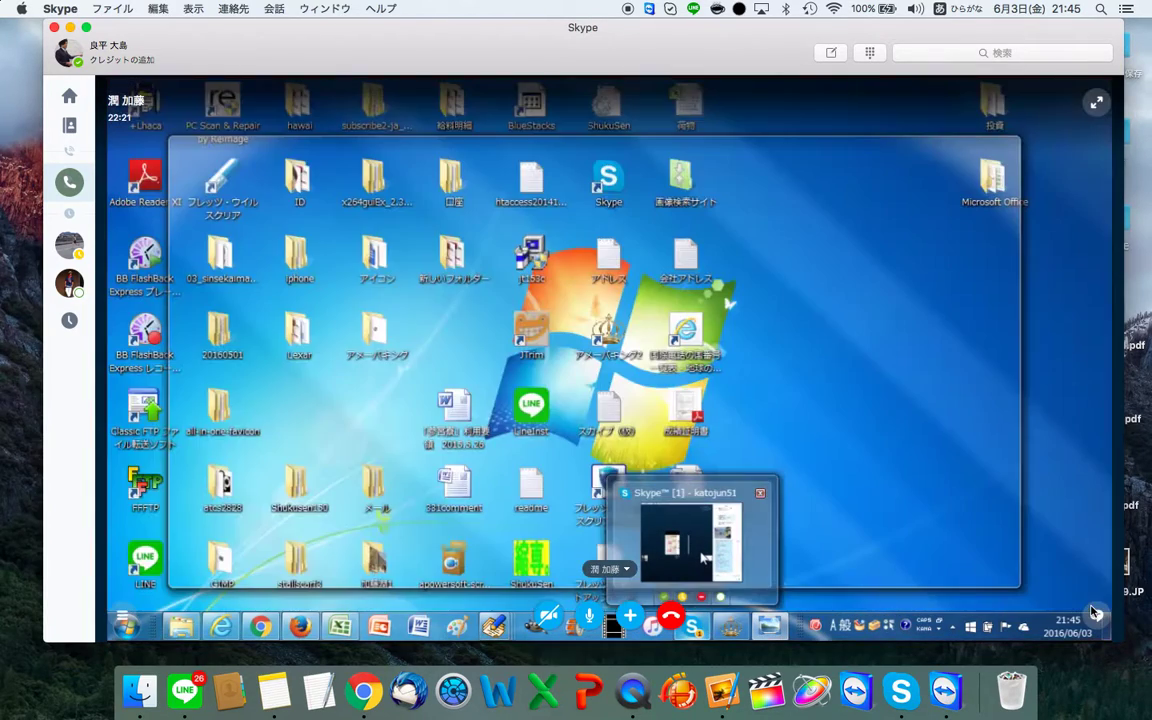
Step: Check the call chat and the student's LINE conversation, then hide the chat to enlarge the shared screen
left_click(1097, 614)
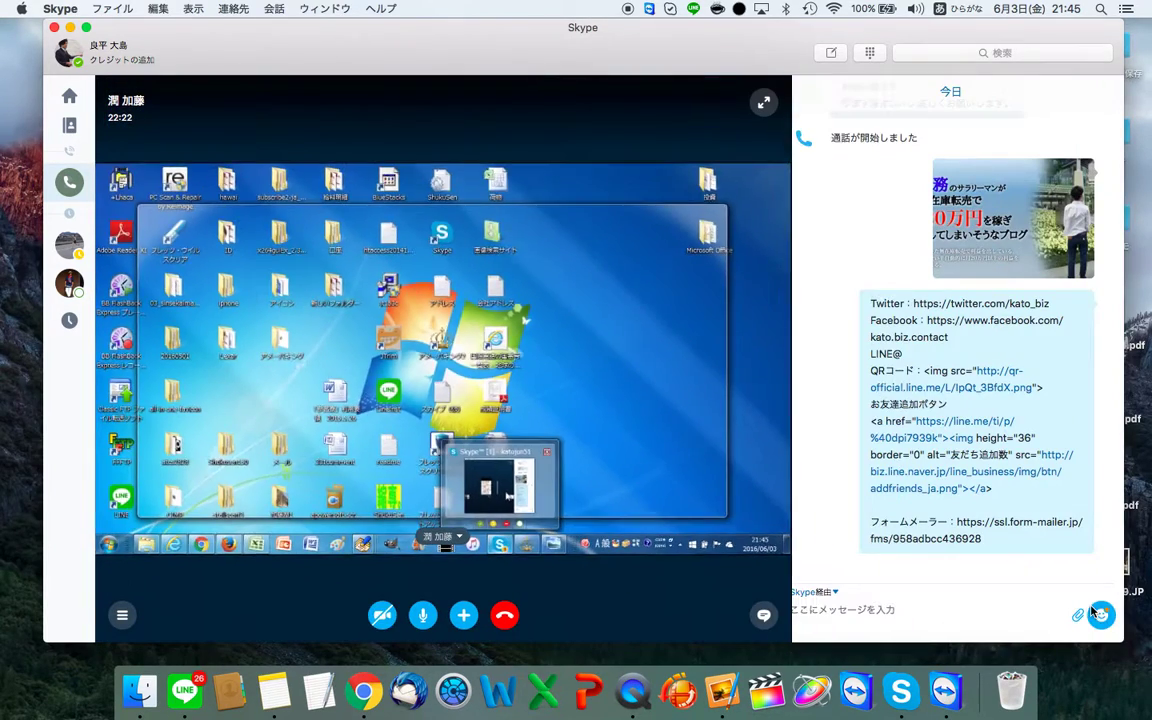
left_click(184, 690)
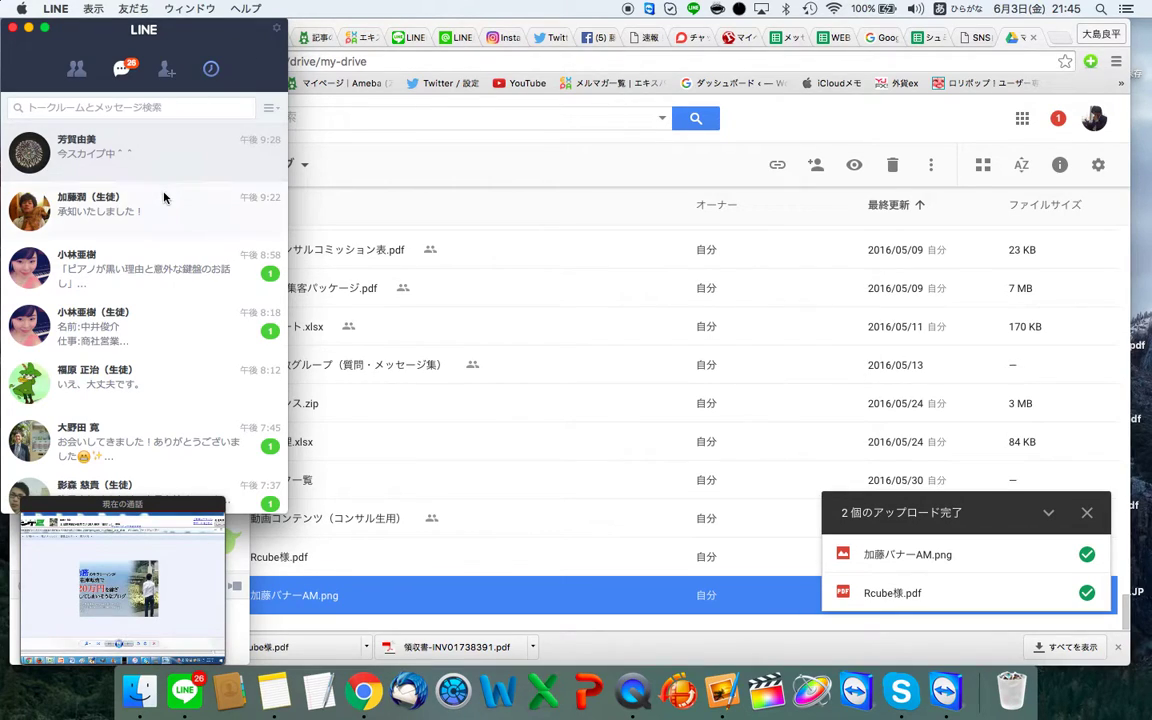
double_click(164, 197)
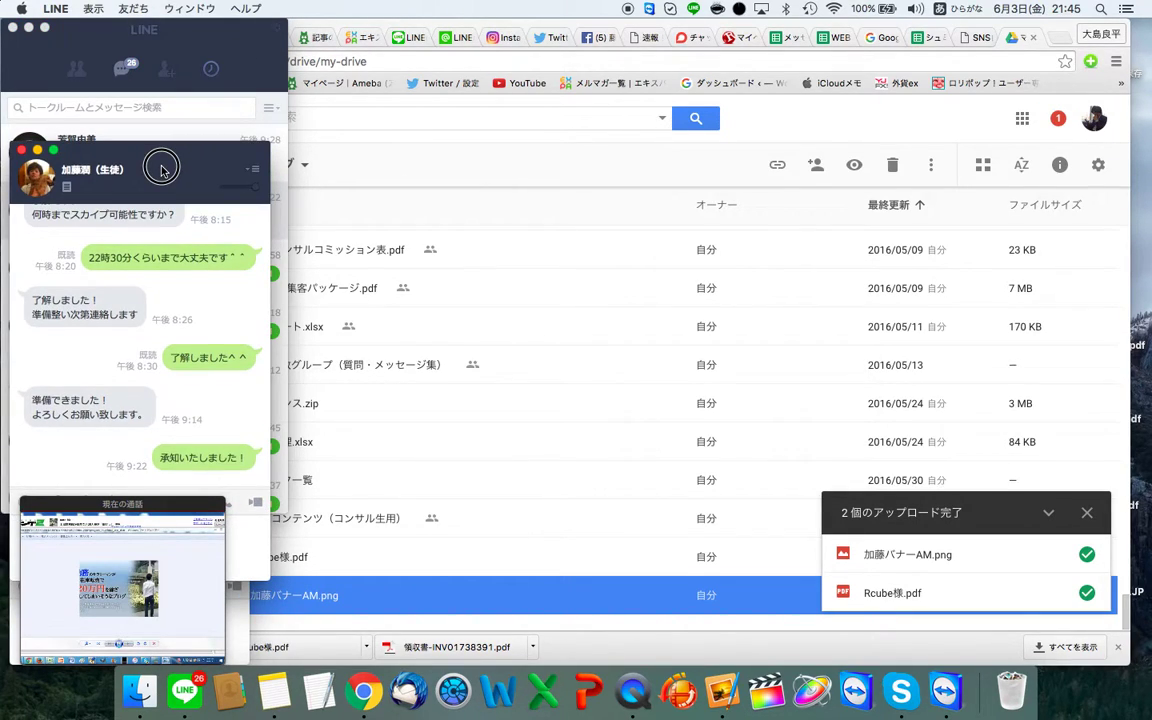
left_click(123, 508)
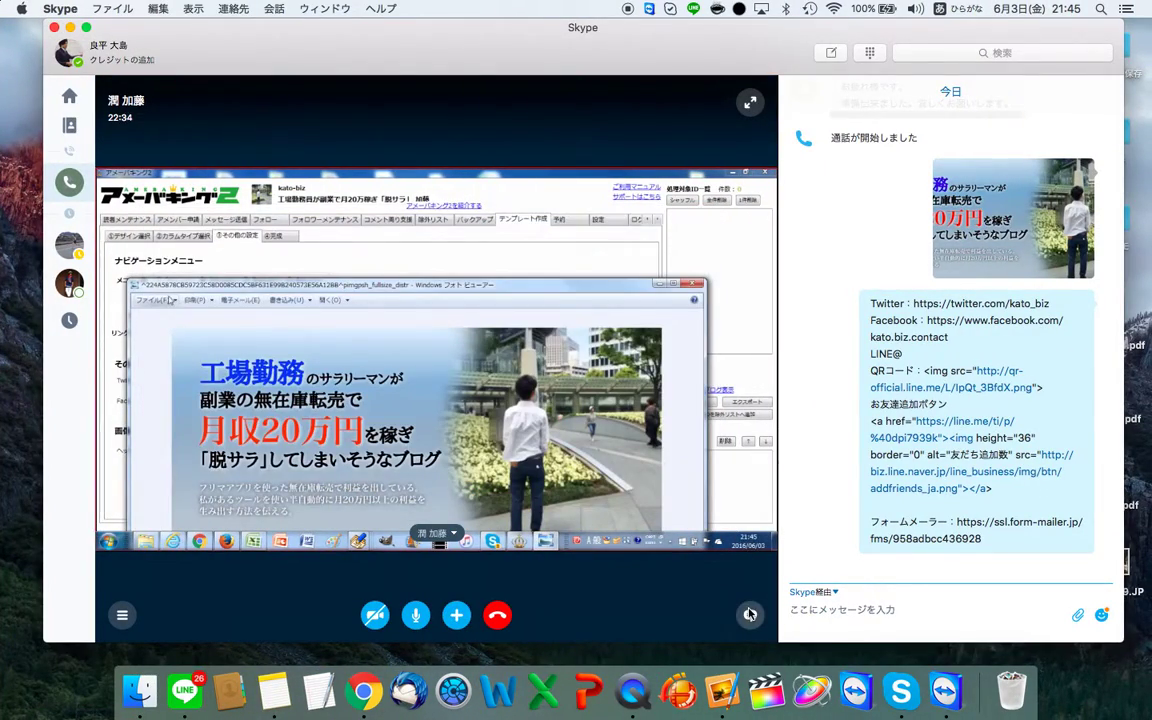
left_click(750, 614)
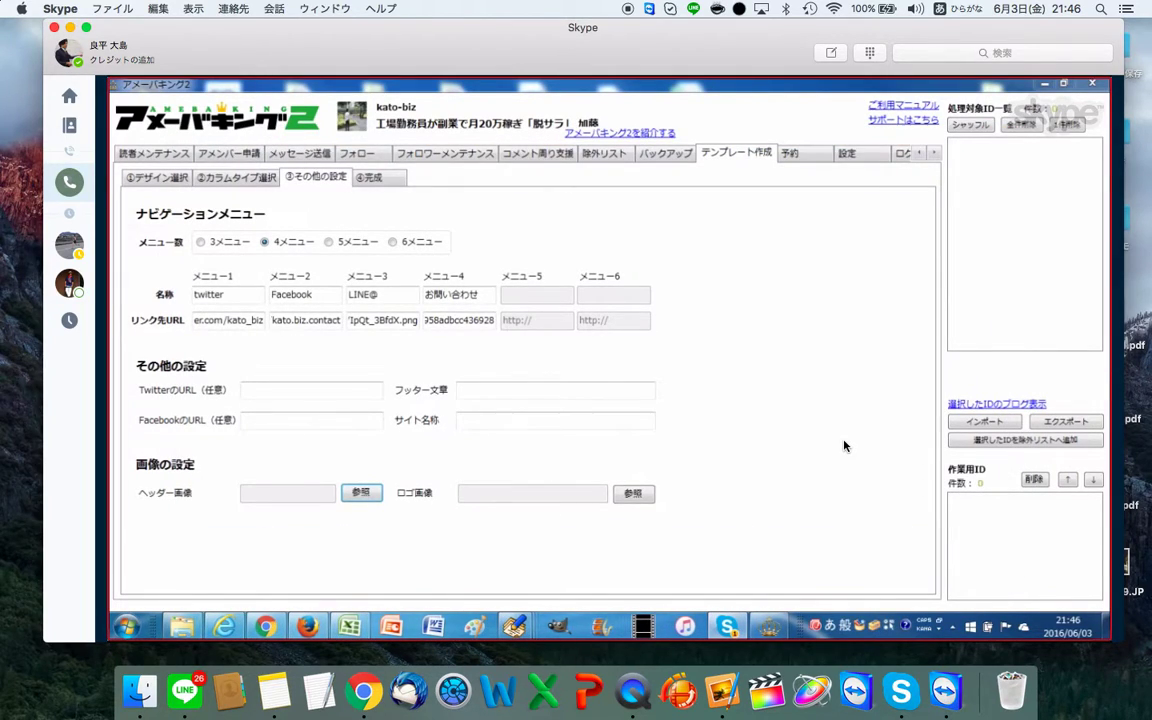
Step: Switch to the desktop Space and back to the Skype call Space
key("ctrl+Right")
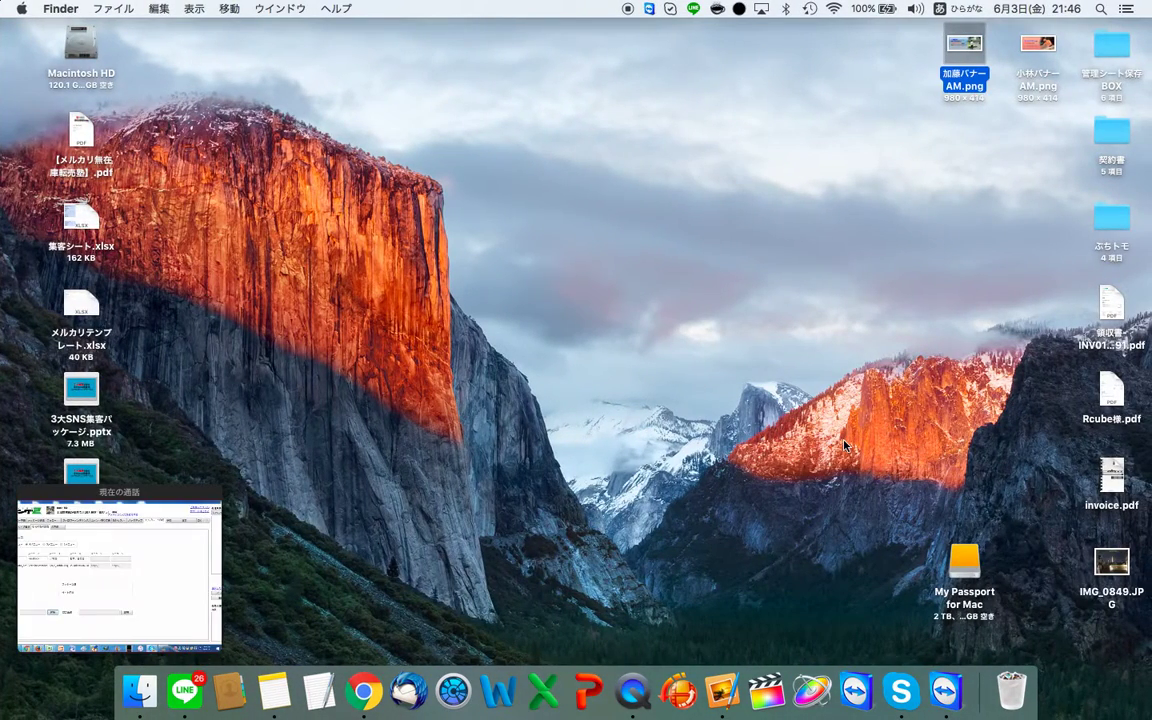
key("ctrl+Left")
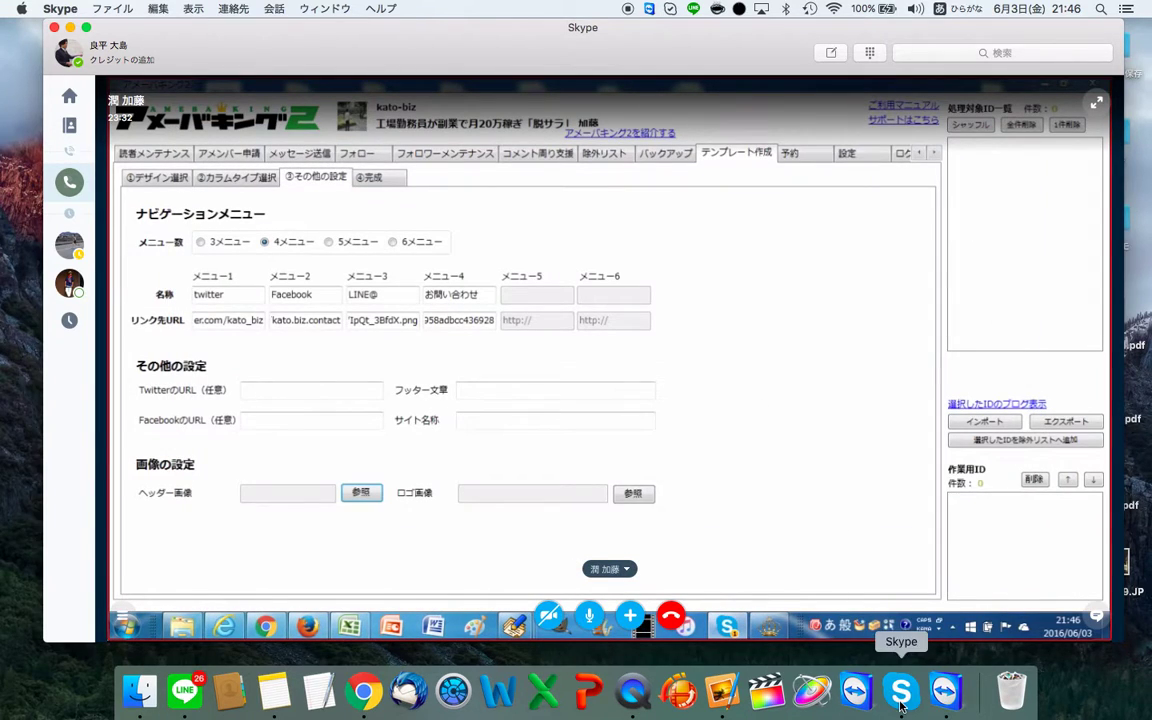
Step: Send the 980×414 banner PNG in the Skype call chat, then preview it from the desktop
left_click(1100, 622)
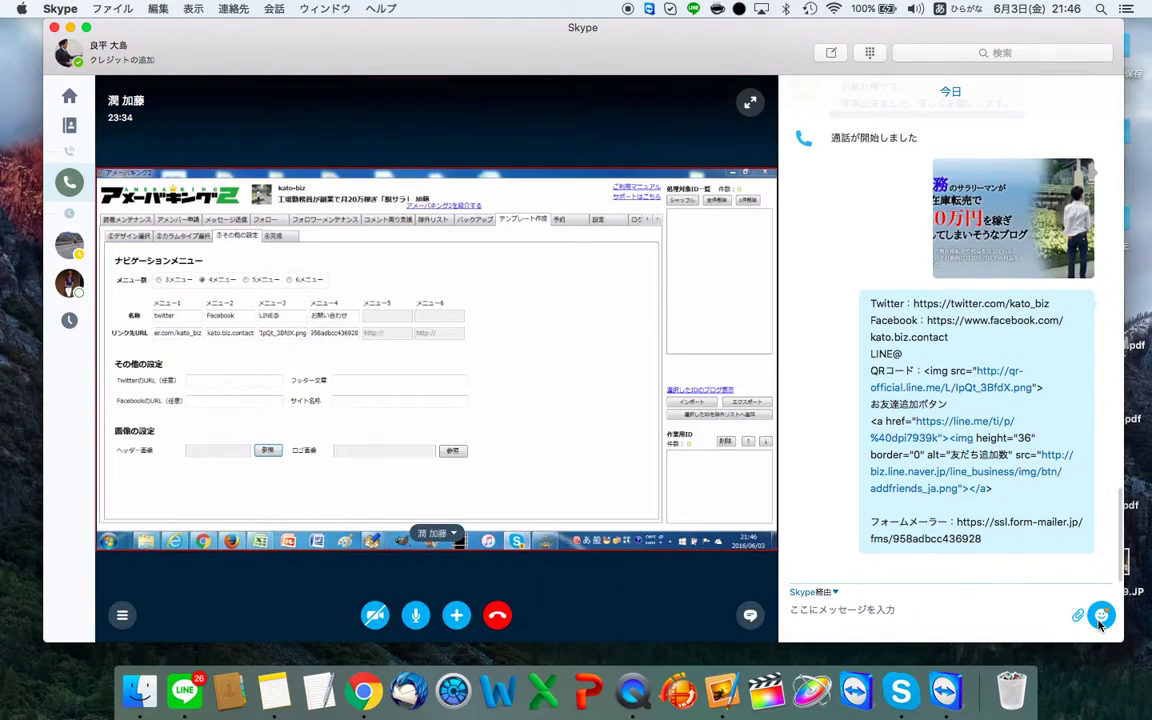
key("ctrl+Right")
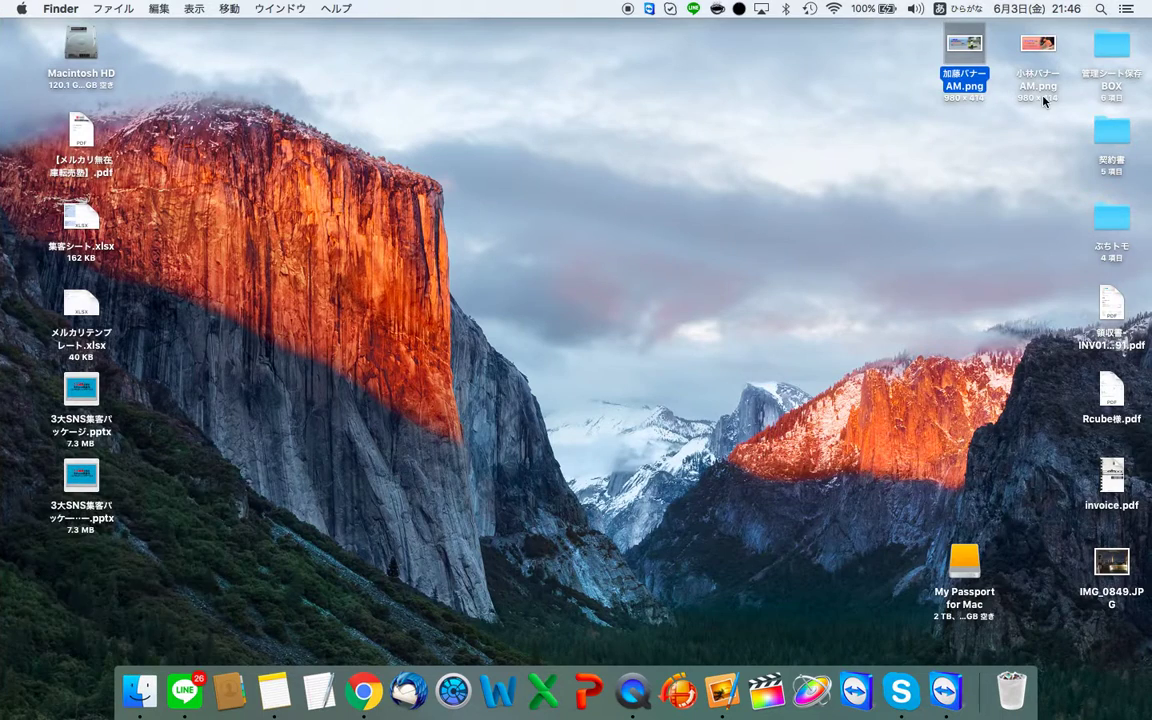
left_click_drag(964, 48, 1003, 578)
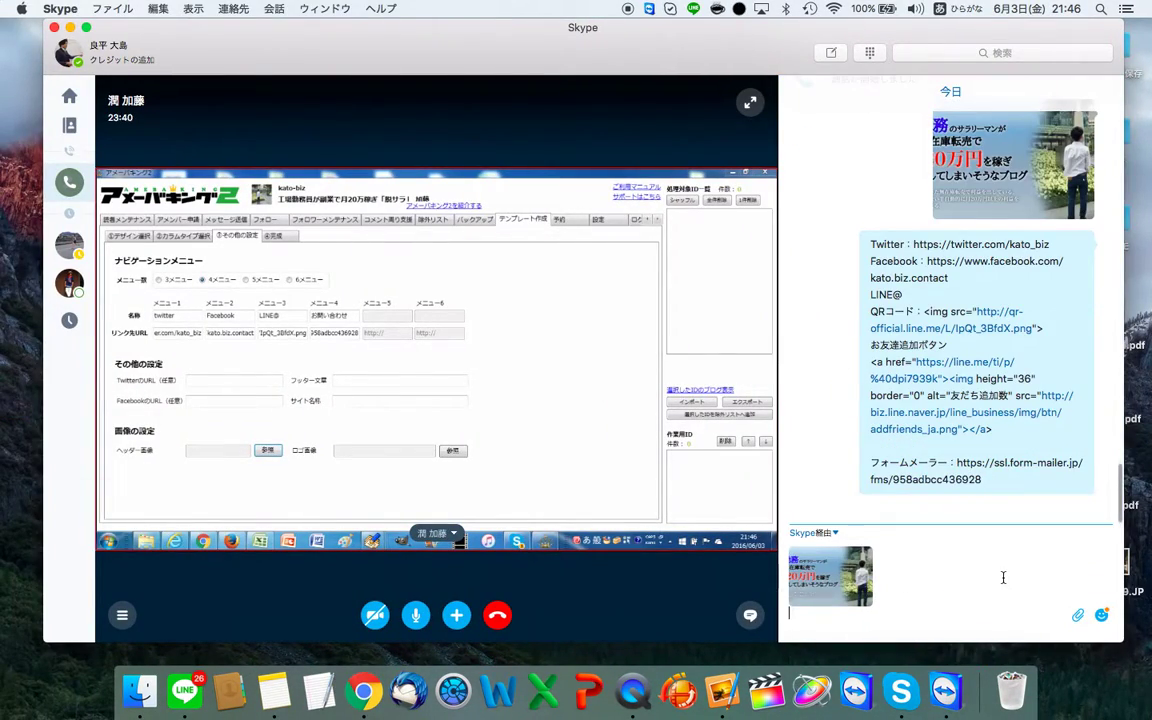
key("Return")
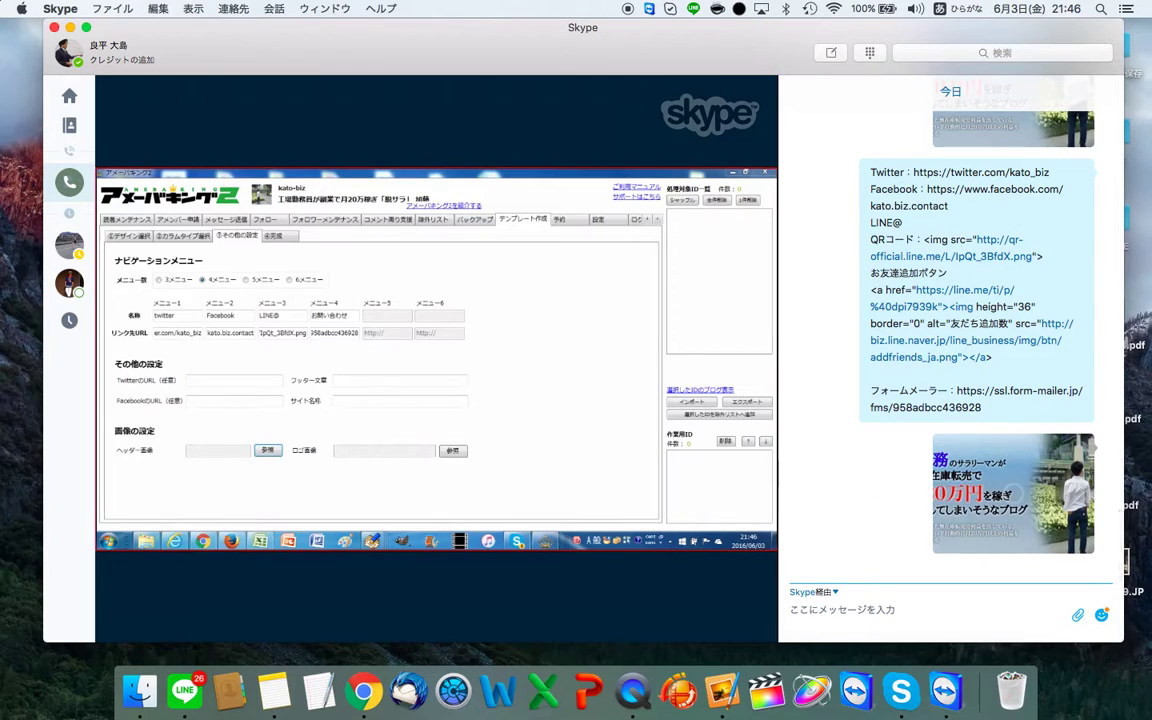
key("ctrl+Right")
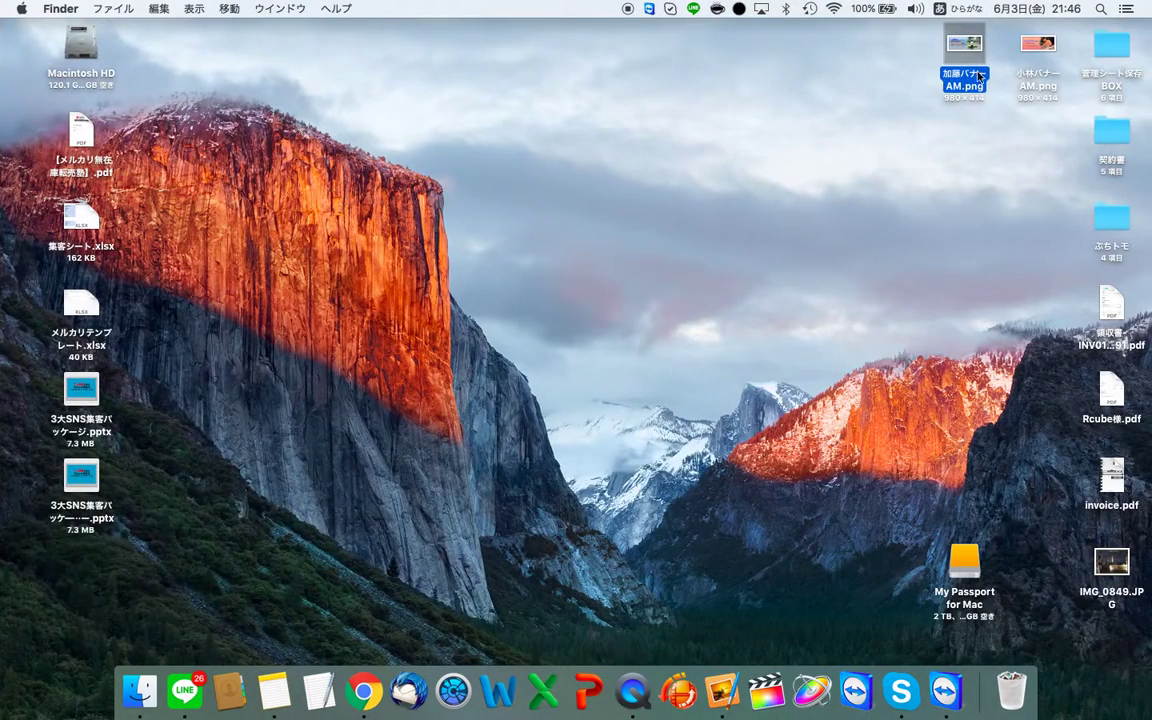
double_click(968, 66)
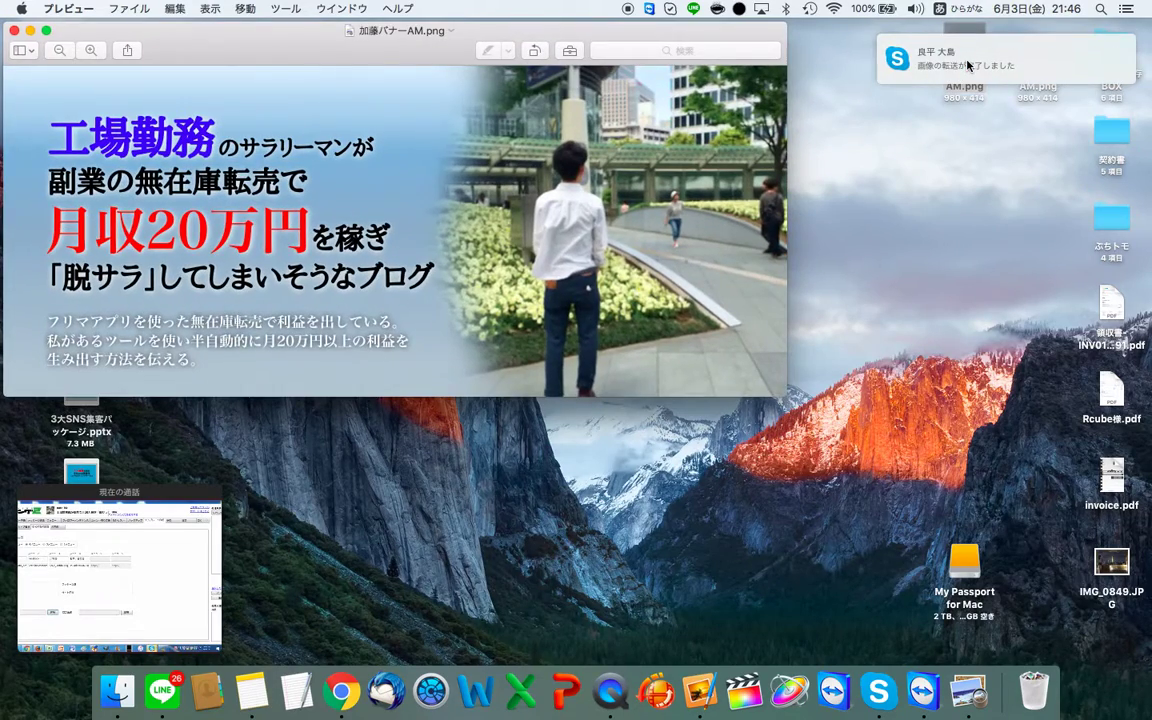
key("super+w")
Step: Upload 加藤バナーAM.png to Google Drive, then return to the LINE chat list
key("ctrl+Left")
key("ctrl+Left")
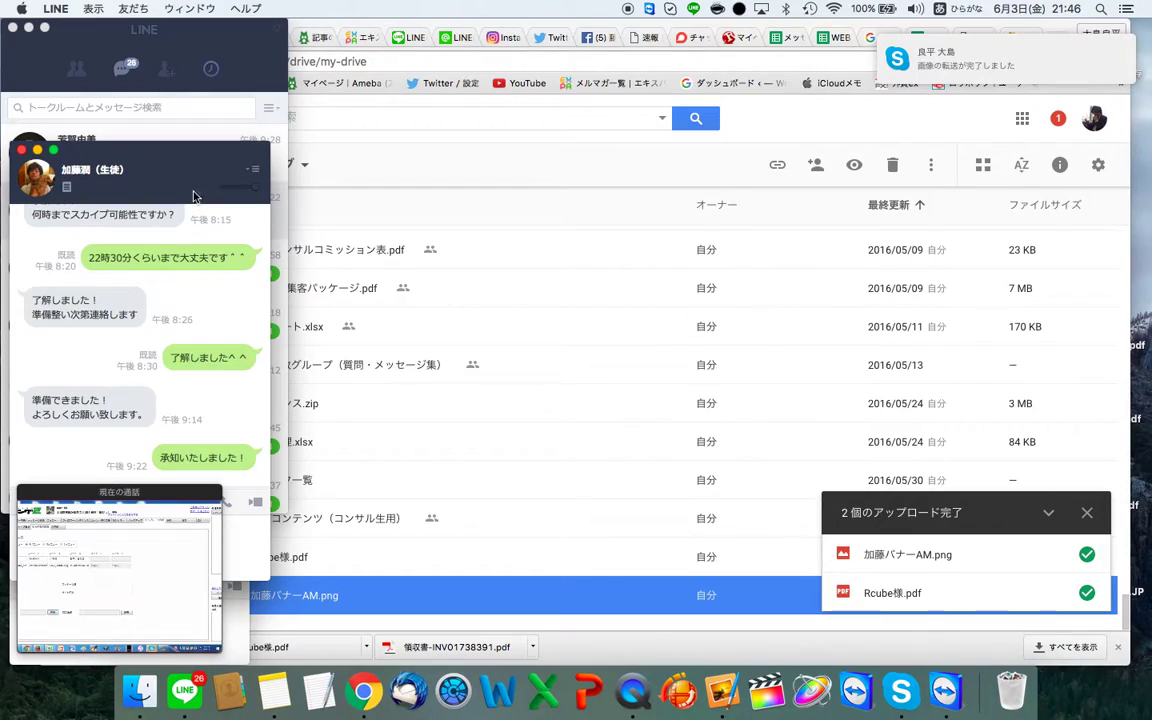
key("ctrl+Right")
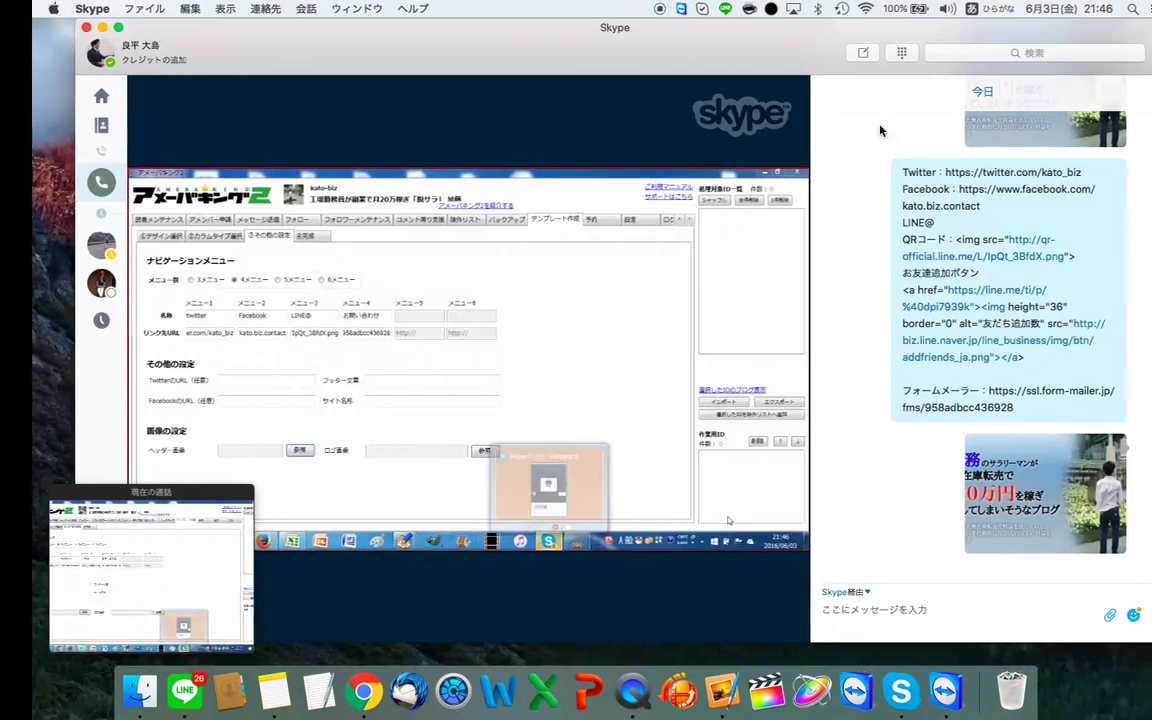
key("ctrl+Right")
left_click_drag(964, 45, 170, 460)
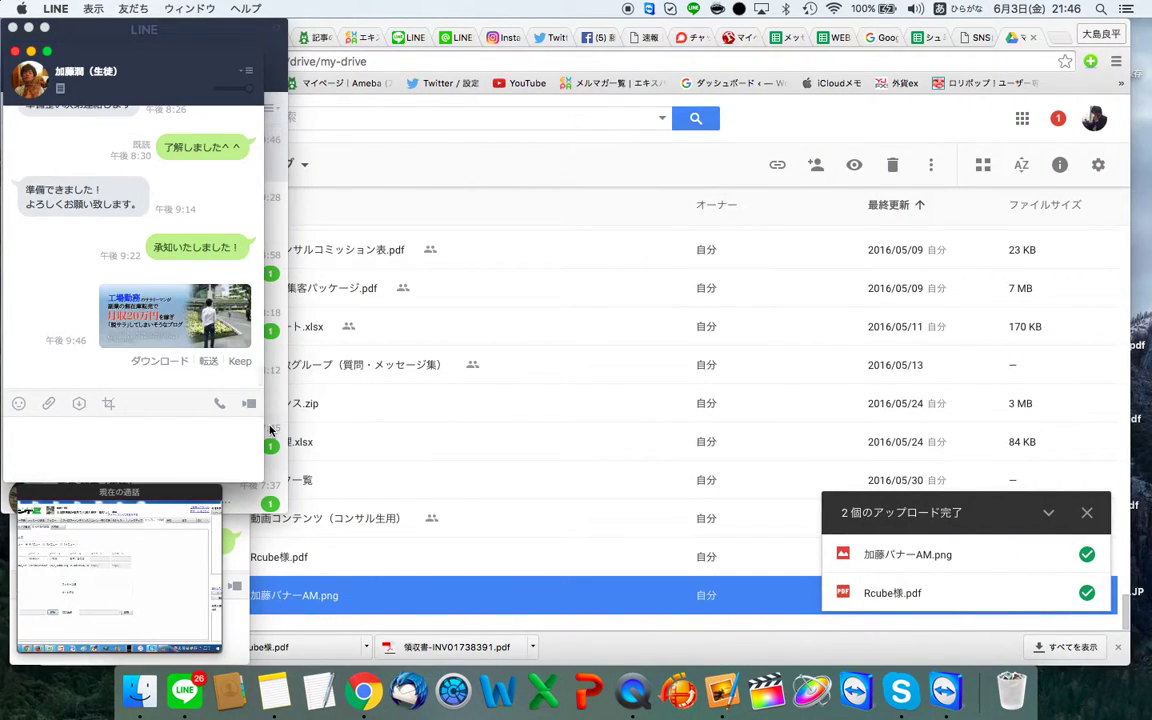
key("super+w")
mouse_move(222, 555)
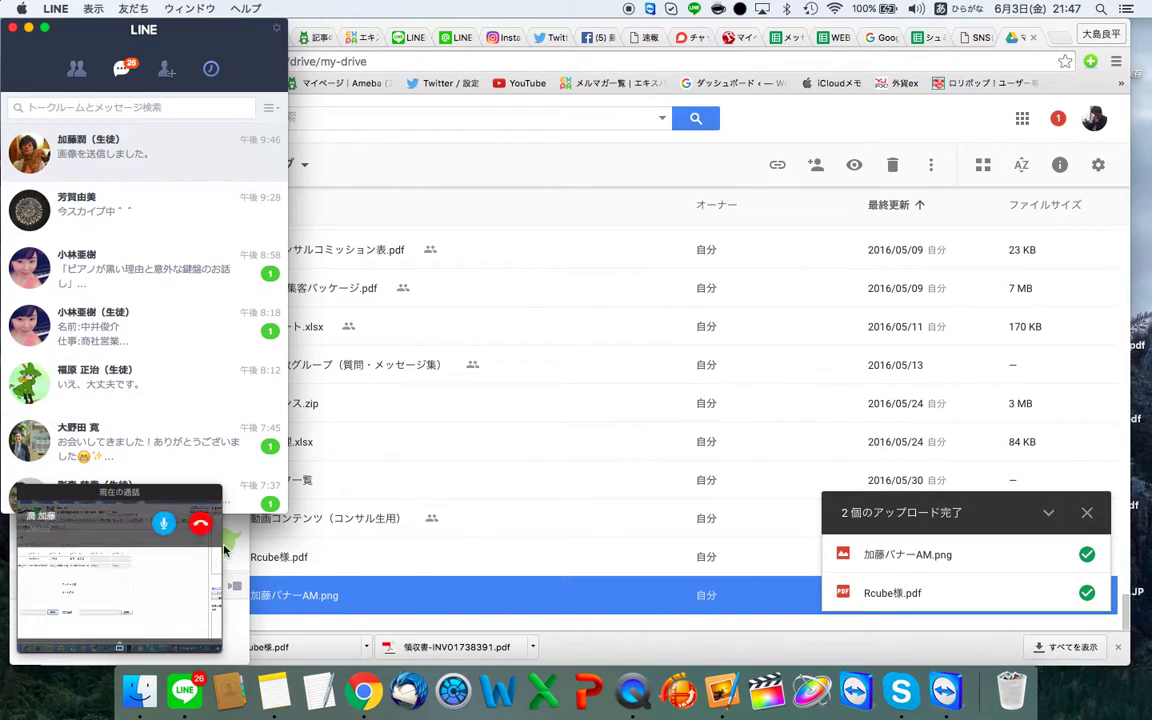
left_click(165, 295)
key("super+w")
Step: Return to the shared call screen while the kato-biz template is being applied
key("ctrl+Right")
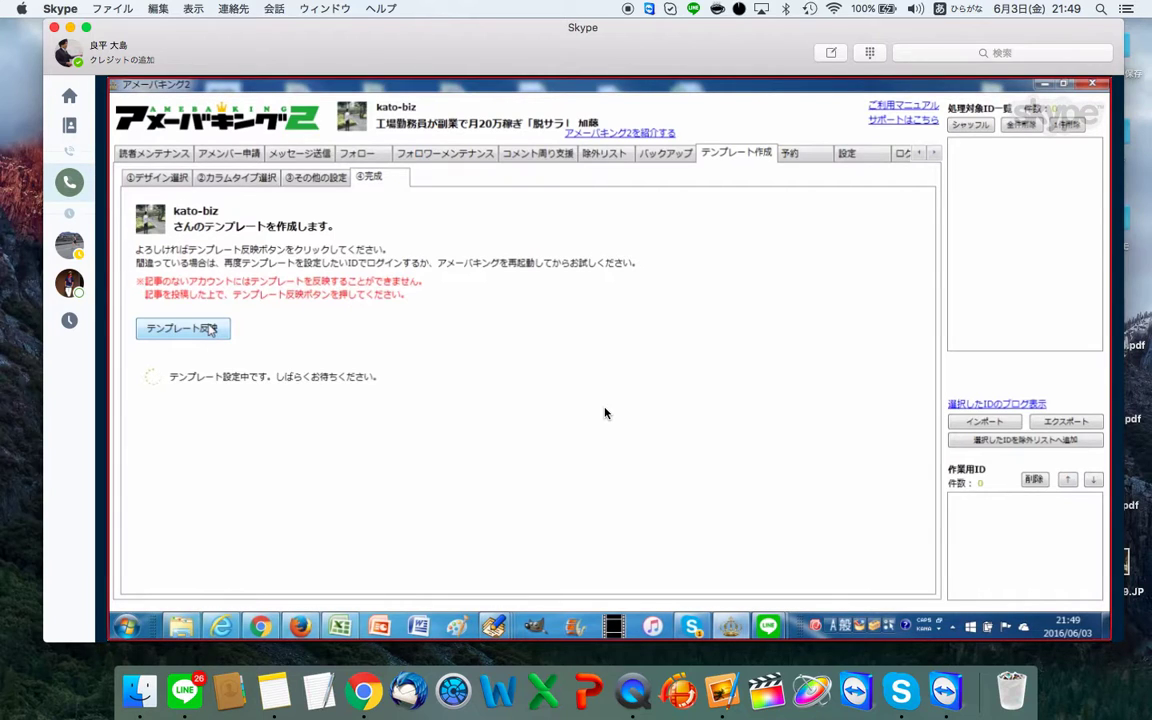
Step: Search Pixelmator's files for ろご and step through the logo previews to 自分ロゴミニ.pxm
key("ctrl+Left")
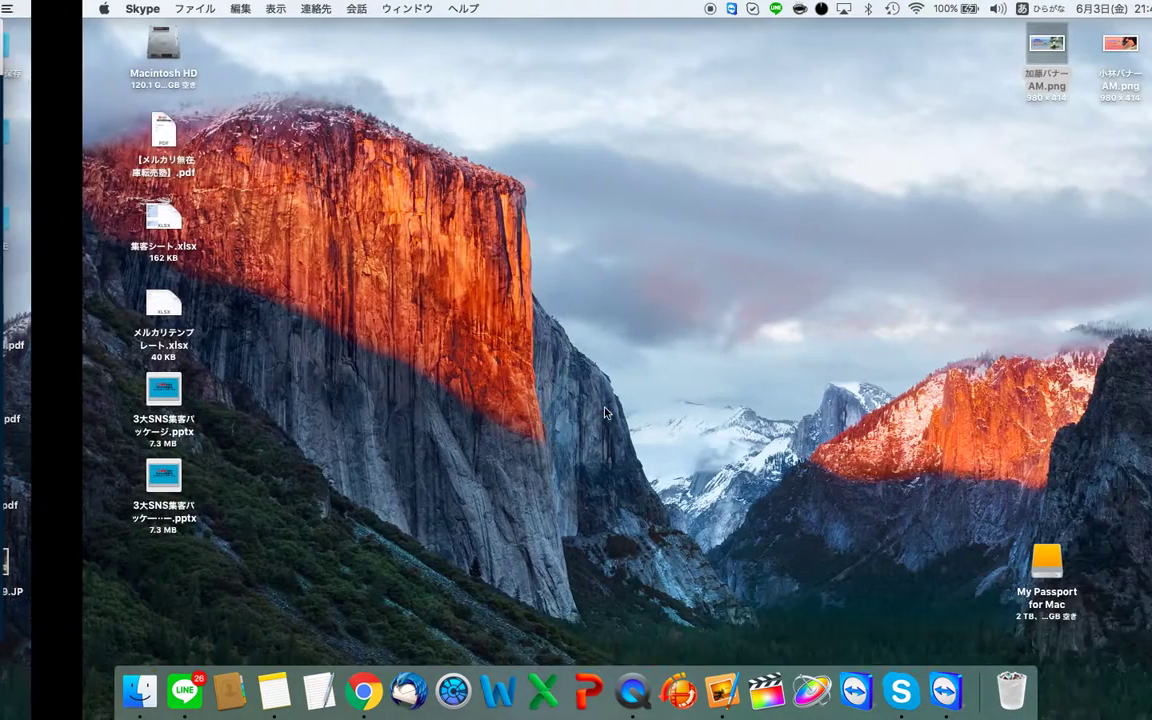
left_click(719, 690)
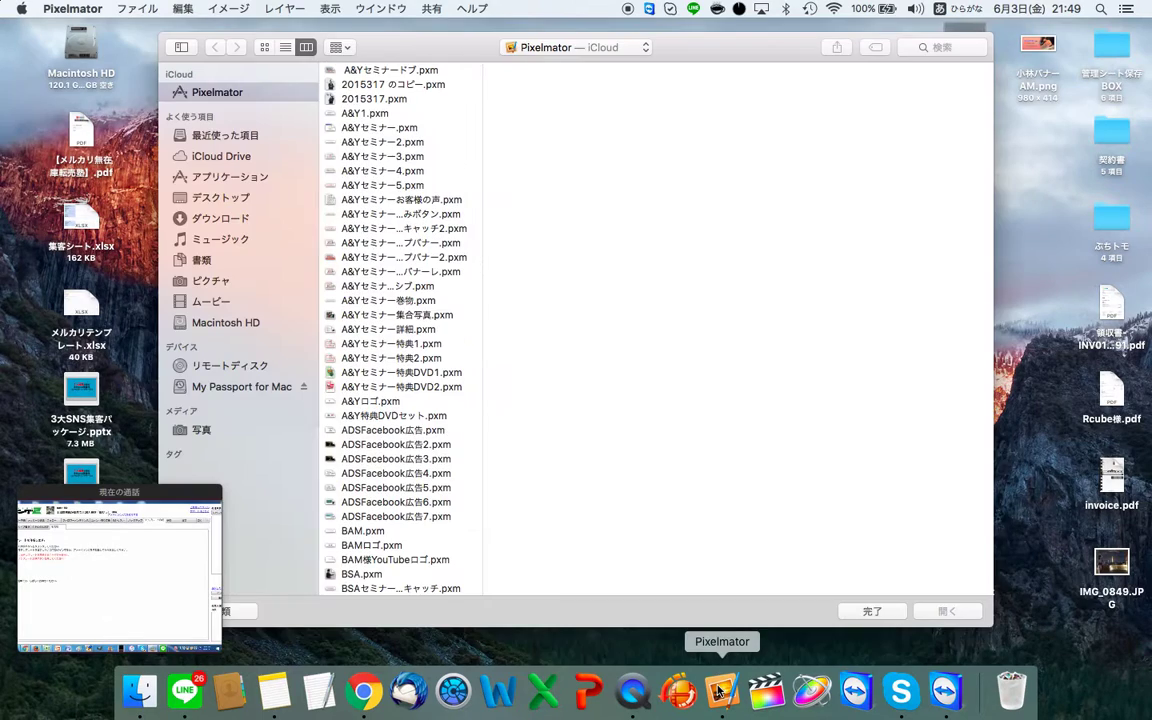
left_click(966, 47)
type("ろご")
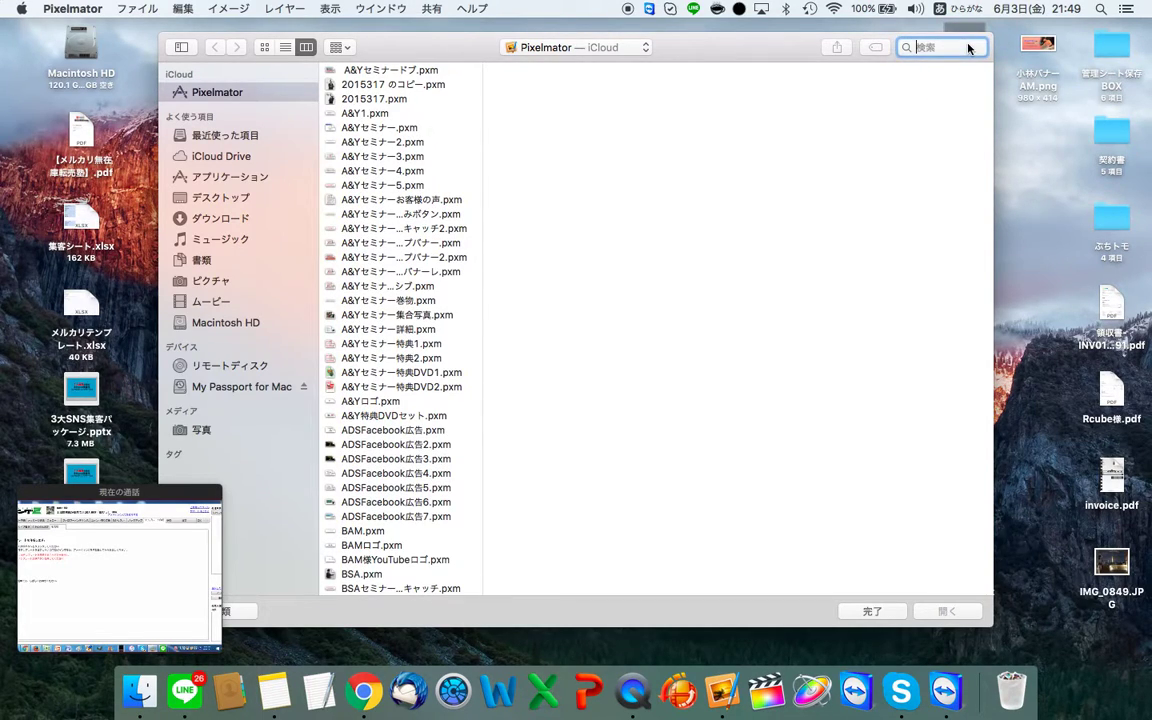
key("Return")
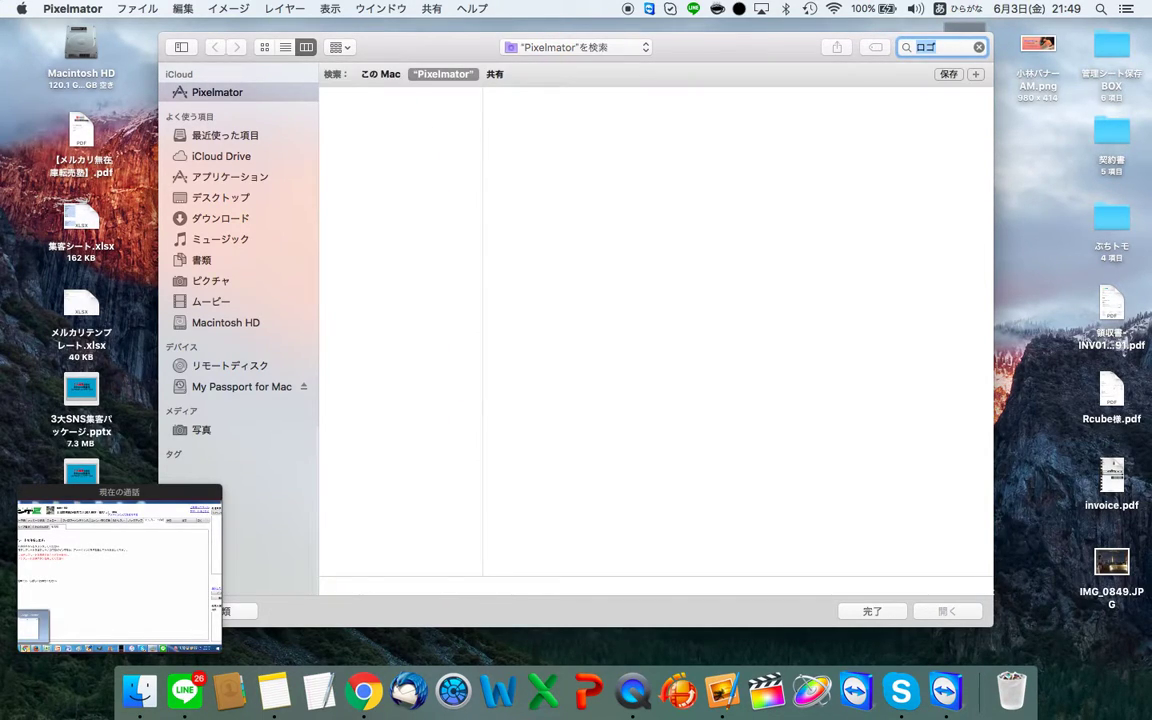
left_click(372, 109)
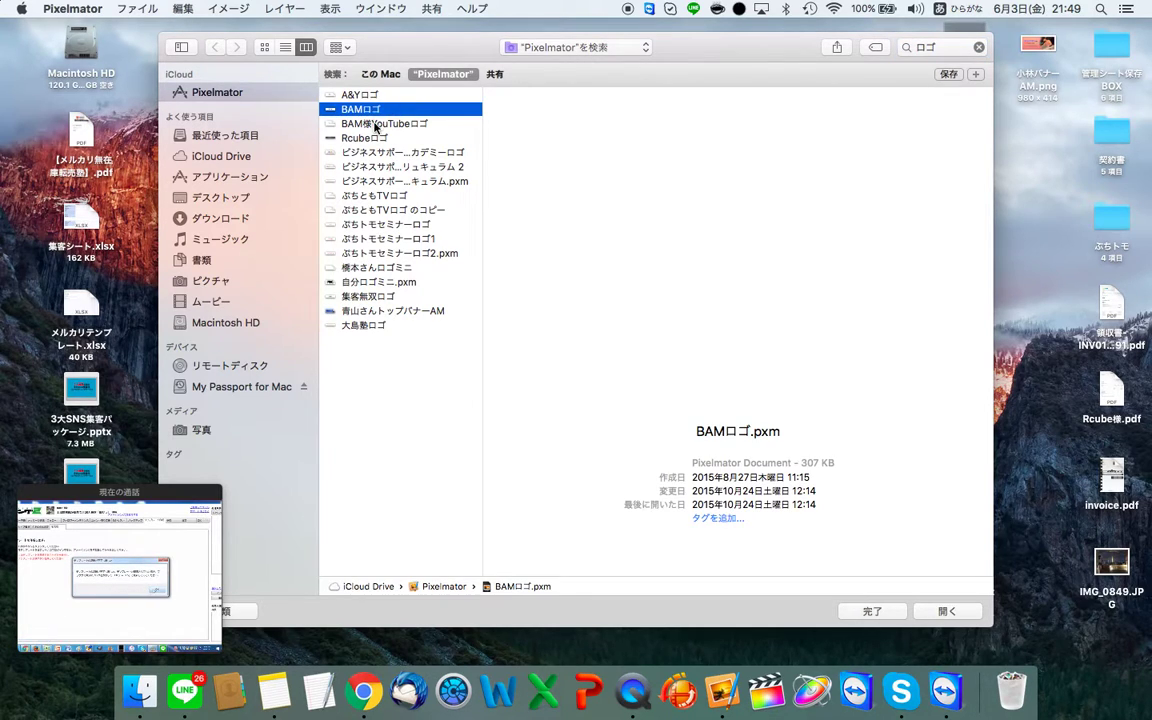
left_click(376, 124)
key("Down")
key("Down")
key("Down")
key("Down")
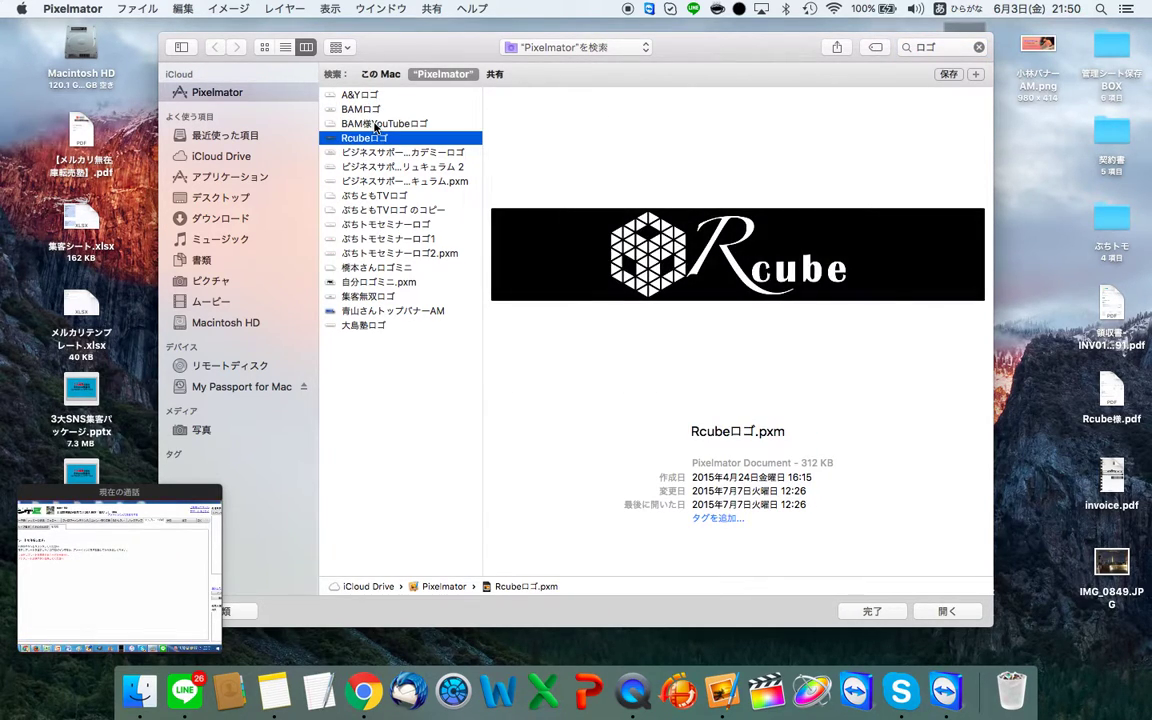
key("Down")
key("Down")
key("Down")
key("Down")
key("Down")
key("Down")
key("Down")
key("Down")
key("Down")
key("Down")
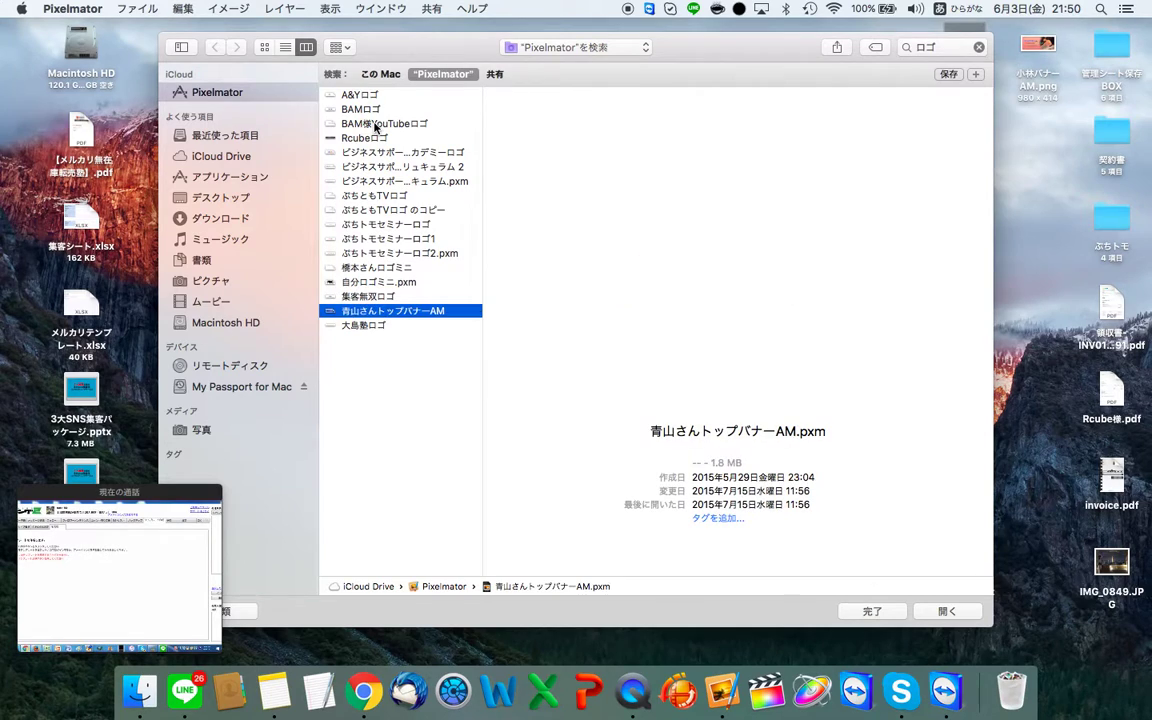
key("Up")
key("Up")
key("Up")
key("Up")
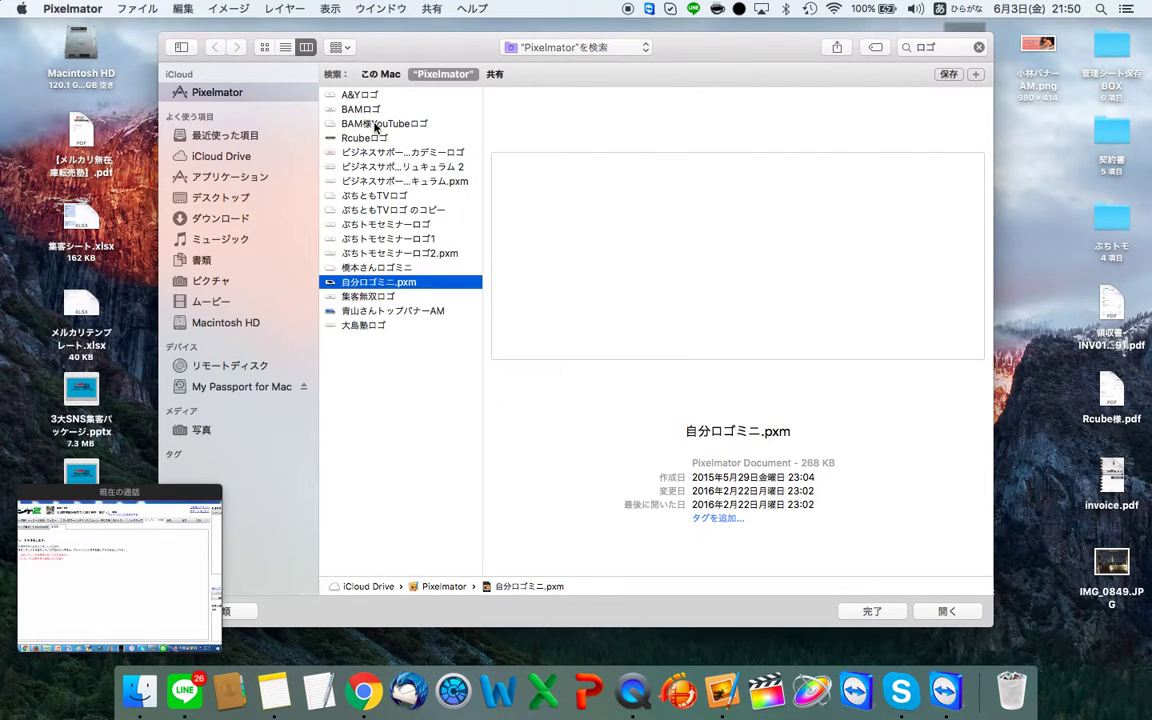
key("Down")
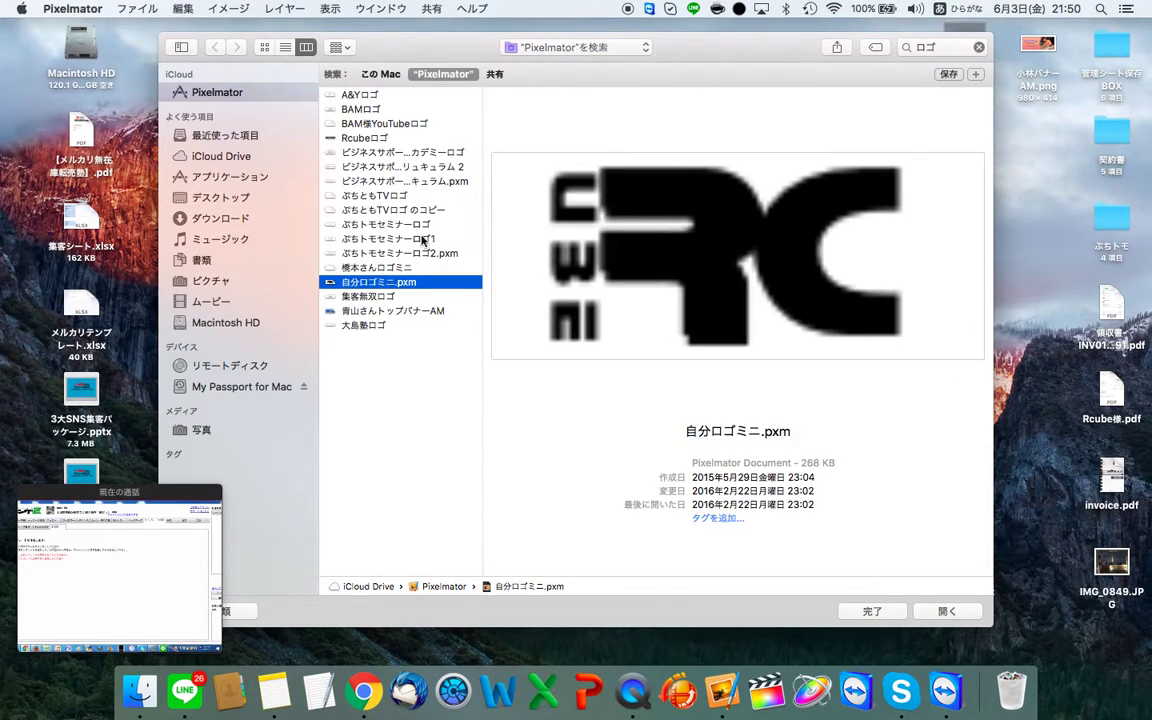
Step: Move 自分ロゴミニ.pxm out of iCloud onto the desktop, confirming the move
right_click(359, 286)
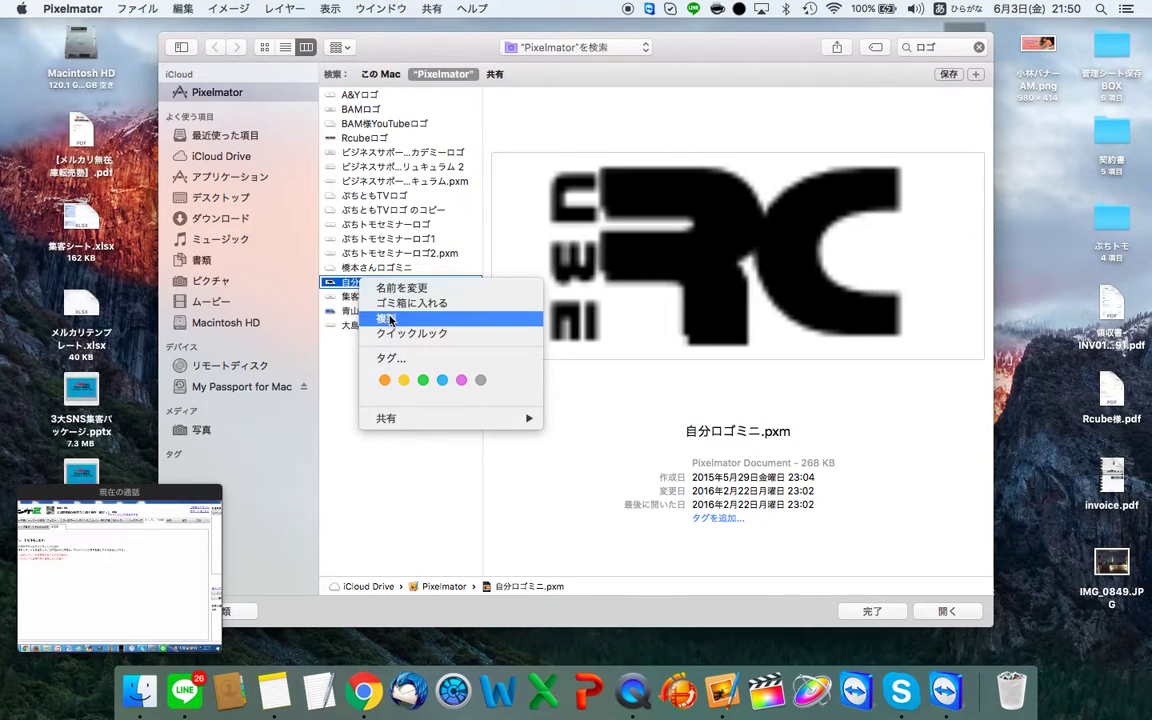
left_click(390, 319)
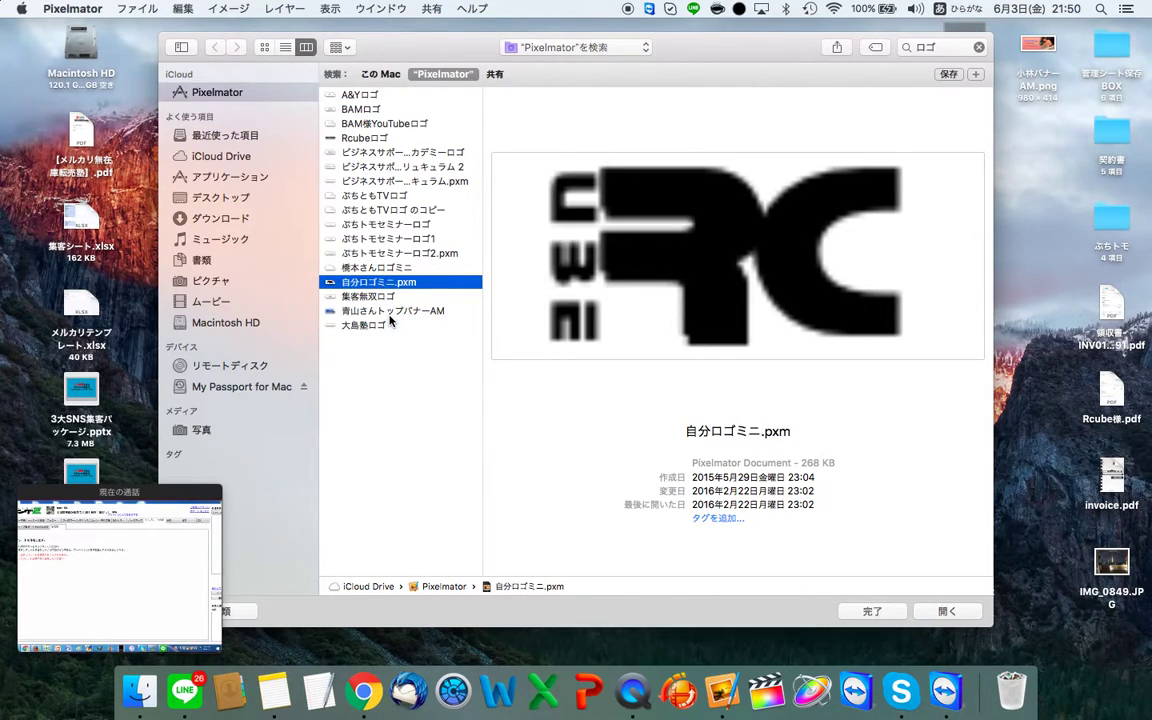
left_click(390, 268)
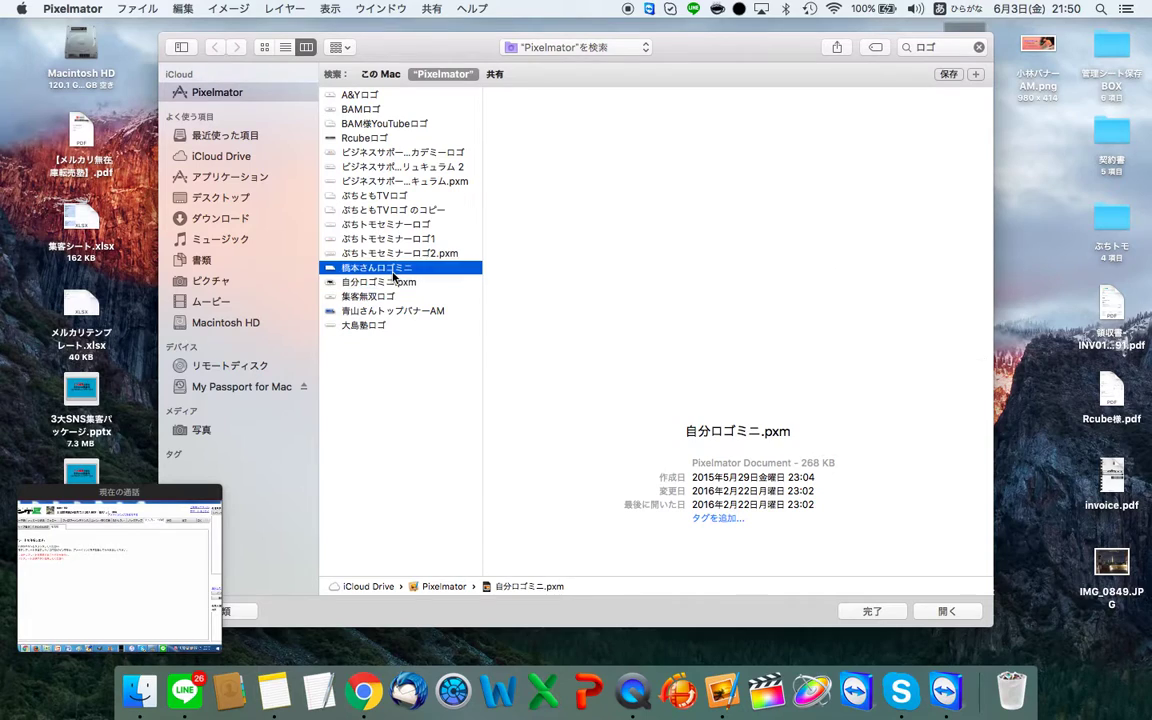
left_click(380, 282)
left_click_drag(380, 282, 1029, 238)
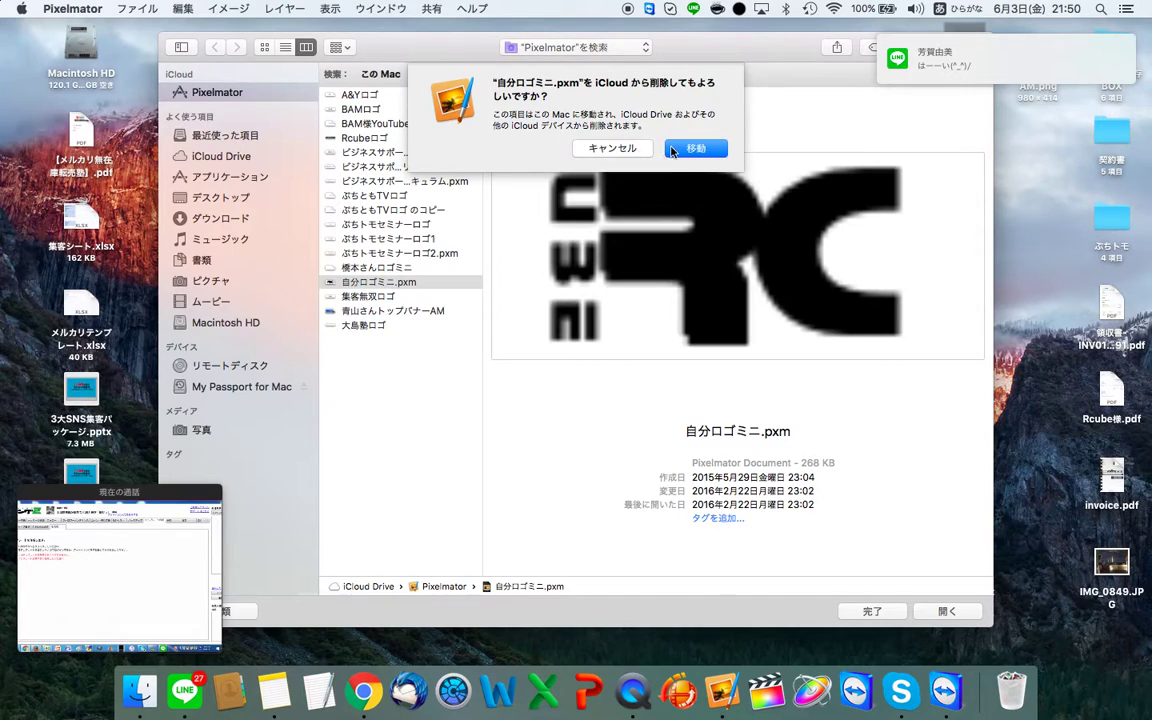
left_click(668, 150)
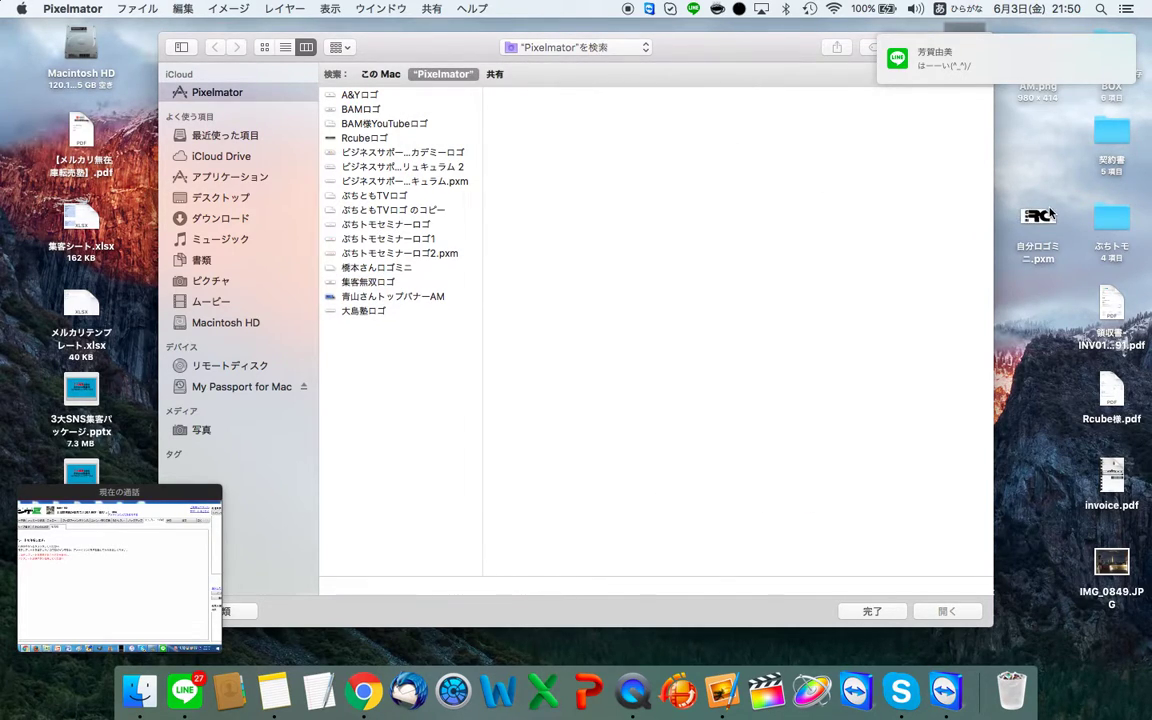
Step: Duplicate the 自分ロゴミニ.pxm file on the desktop
right_click(1050, 212)
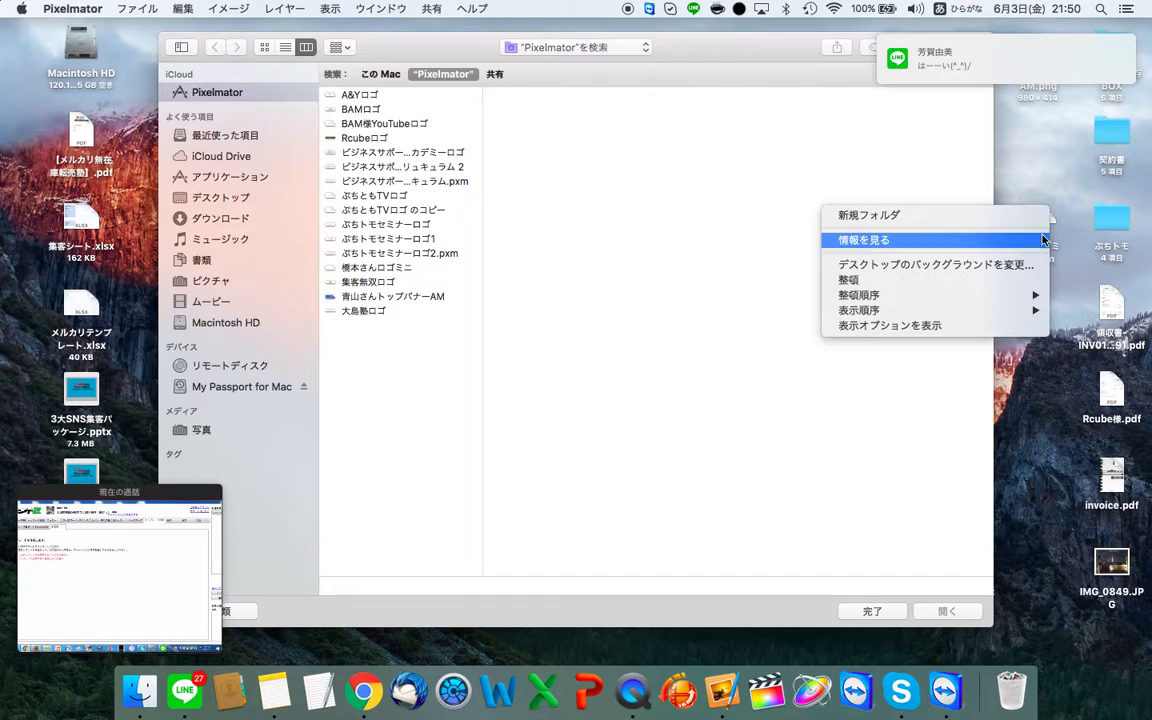
left_click(1054, 218)
right_click(1042, 237)
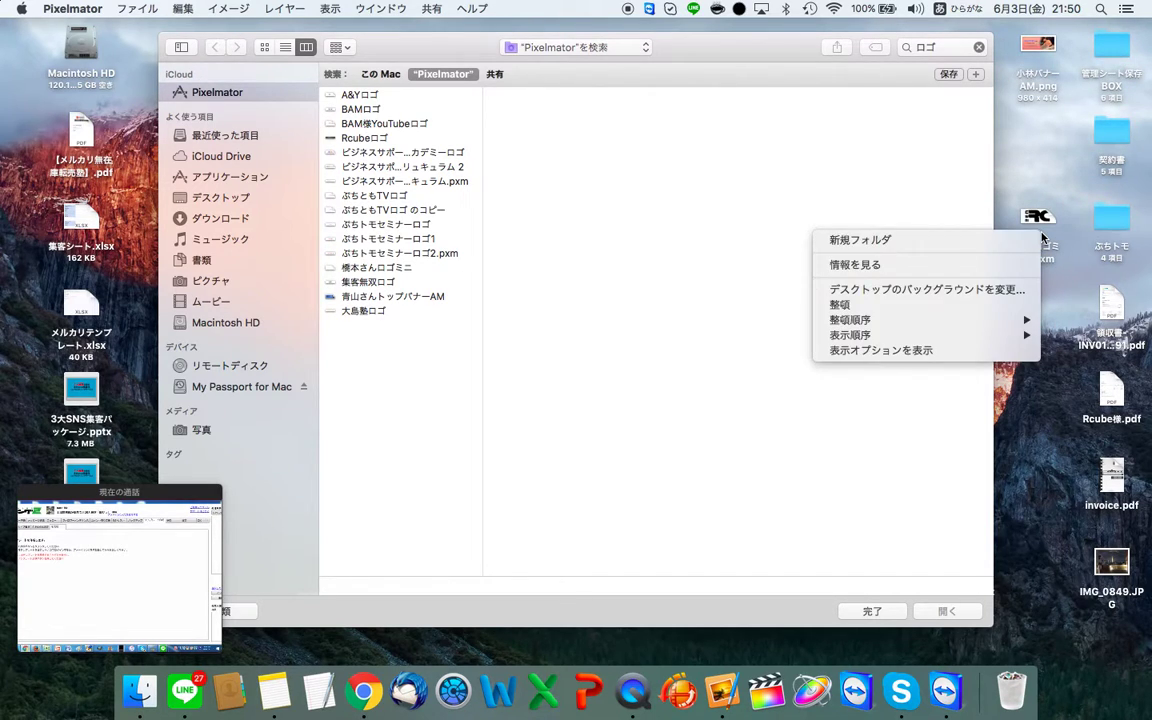
left_click(1038, 217)
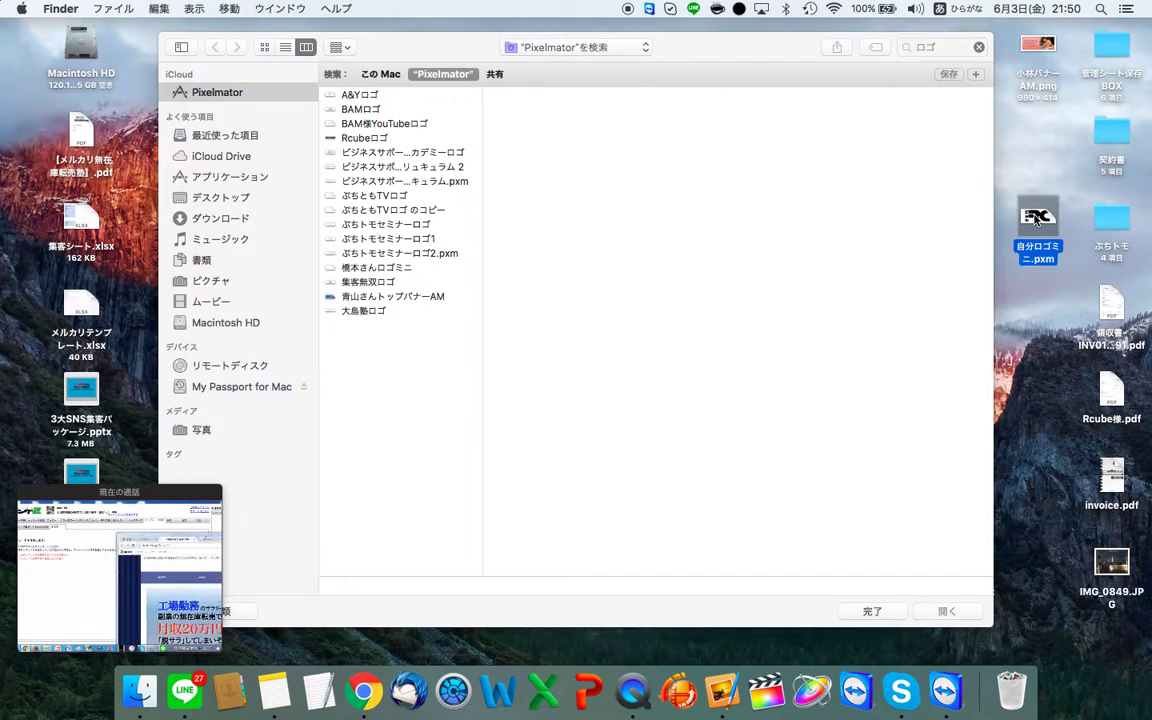
right_click(1037, 216)
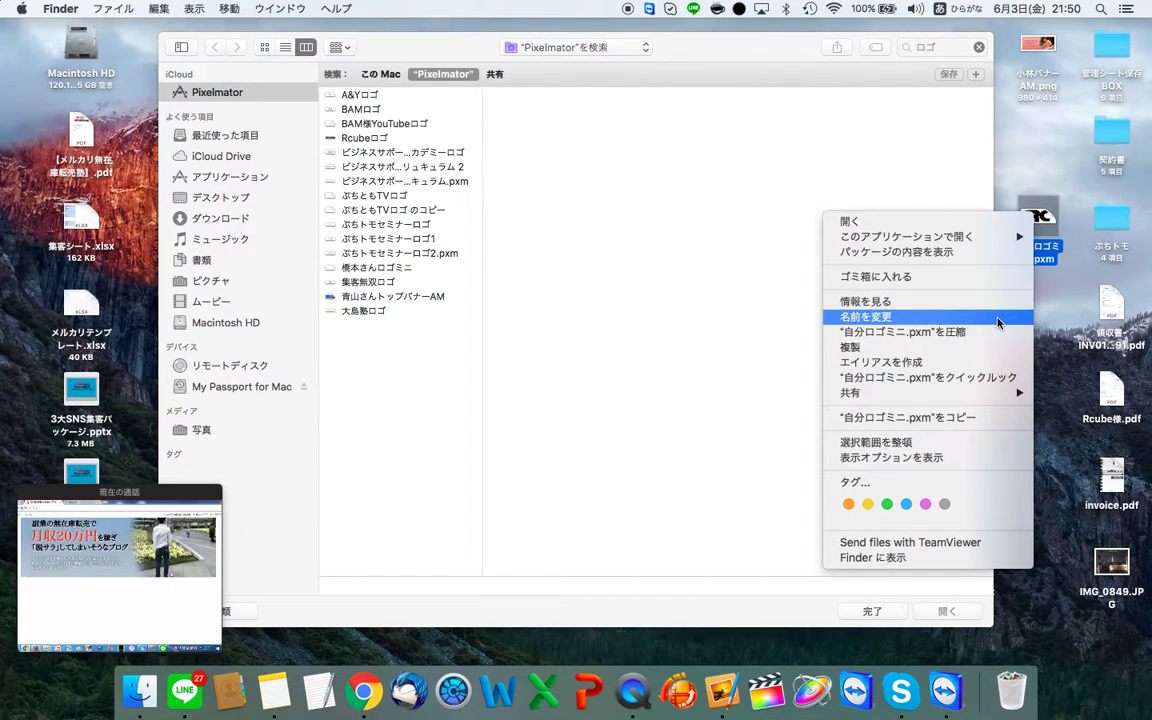
left_click(969, 351)
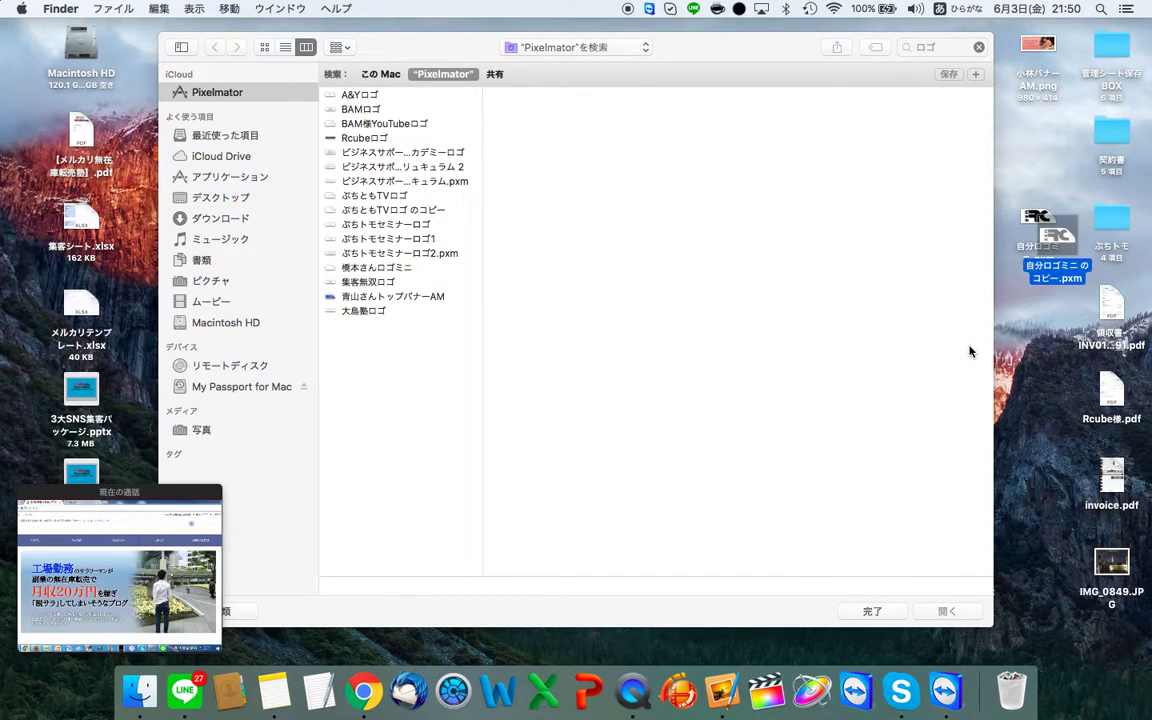
Step: Check the blog on the call screen, then drop both logo files into the open dialog
key("super+Tab")
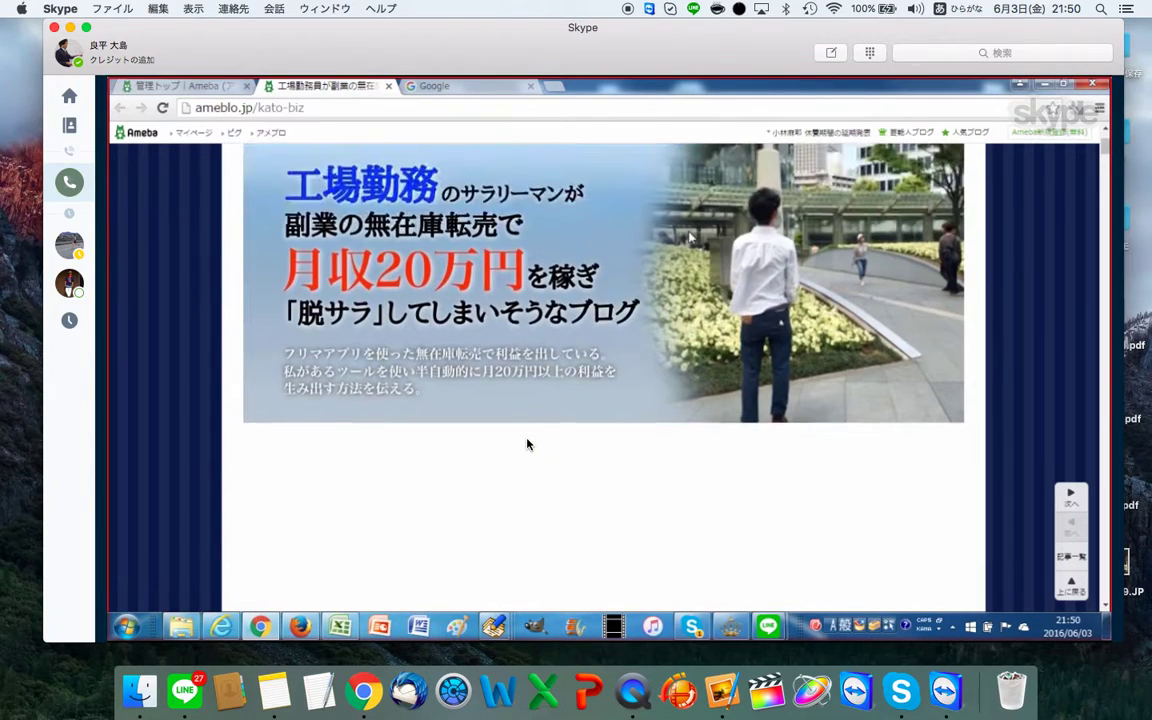
key("super+h")
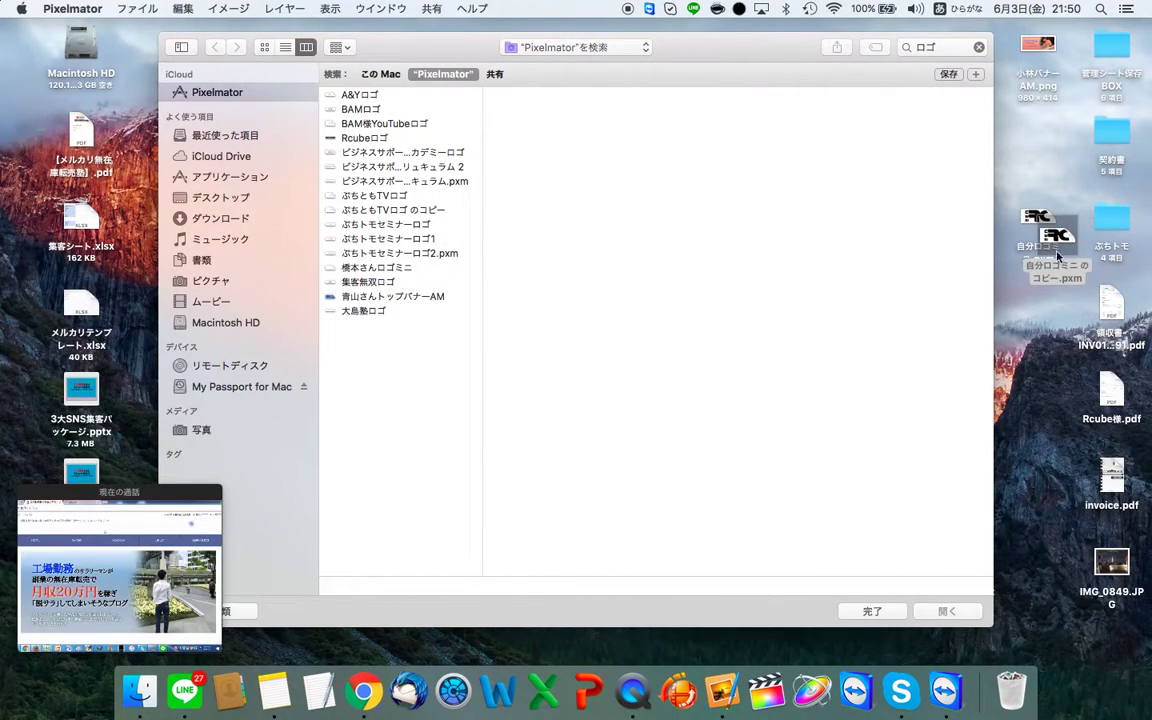
left_click_drag(1038, 222, 363, 397)
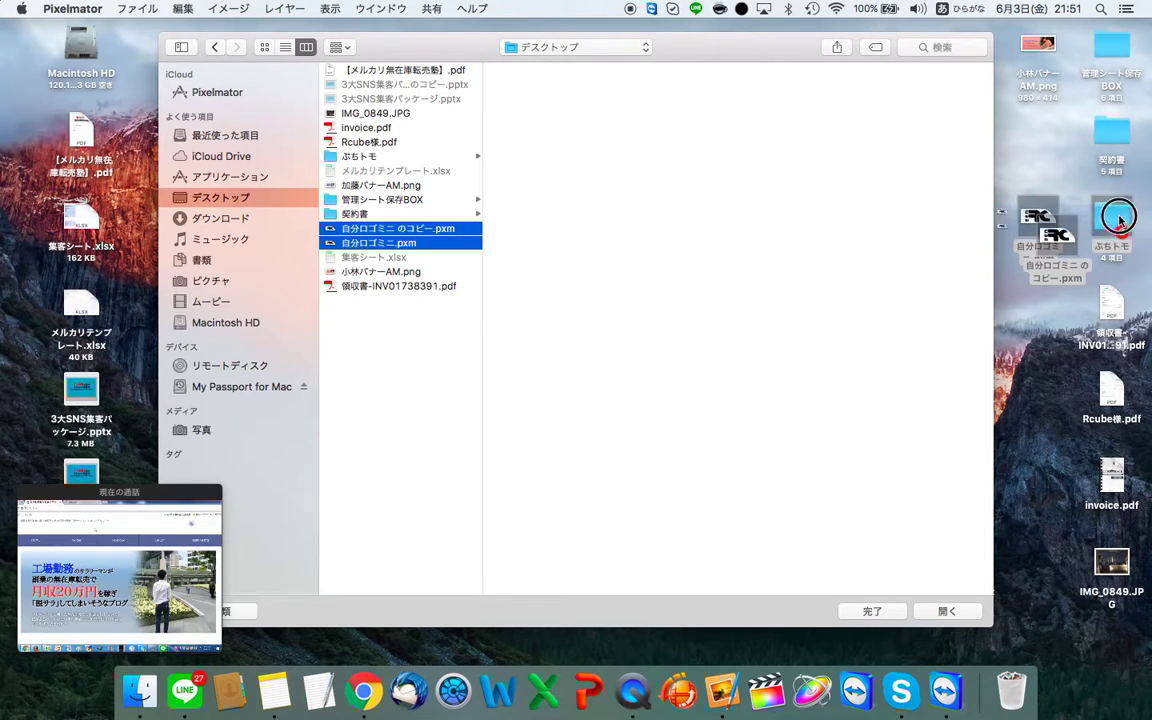
key("super+Tab")
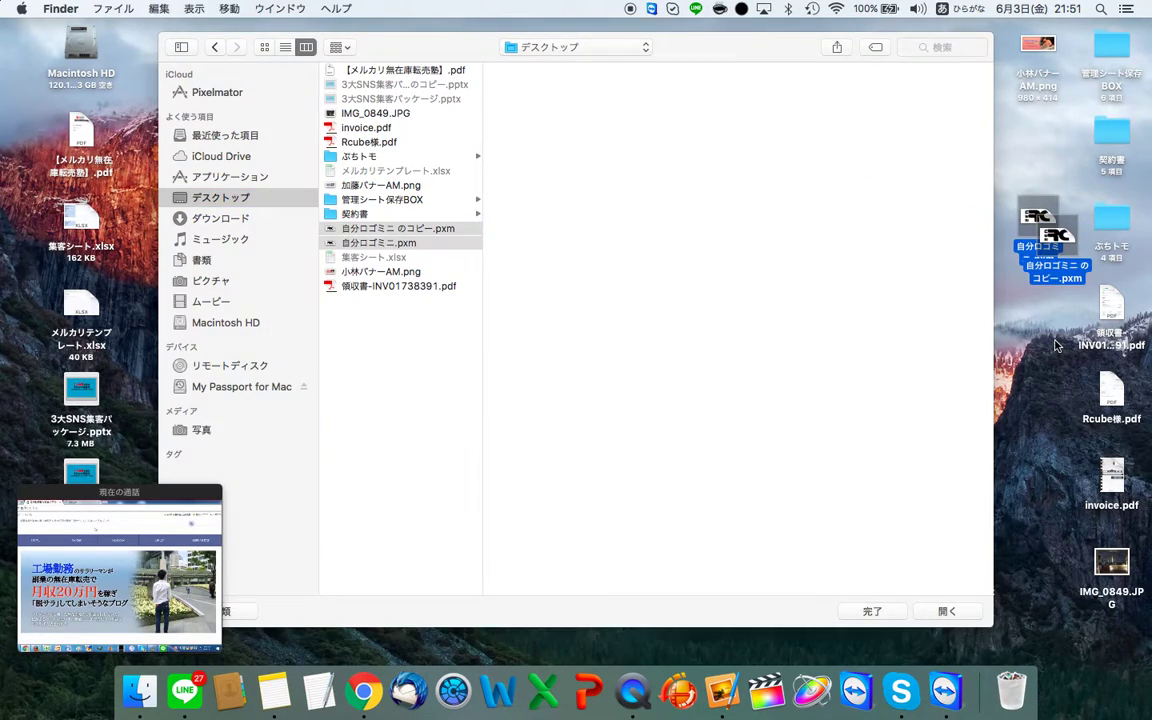
Step: Copy both logo files into Pixelmator's iCloud folder, replacing the existing 自分ロゴミニ のコピー.pxm
left_click(270, 140)
left_click(205, 90)
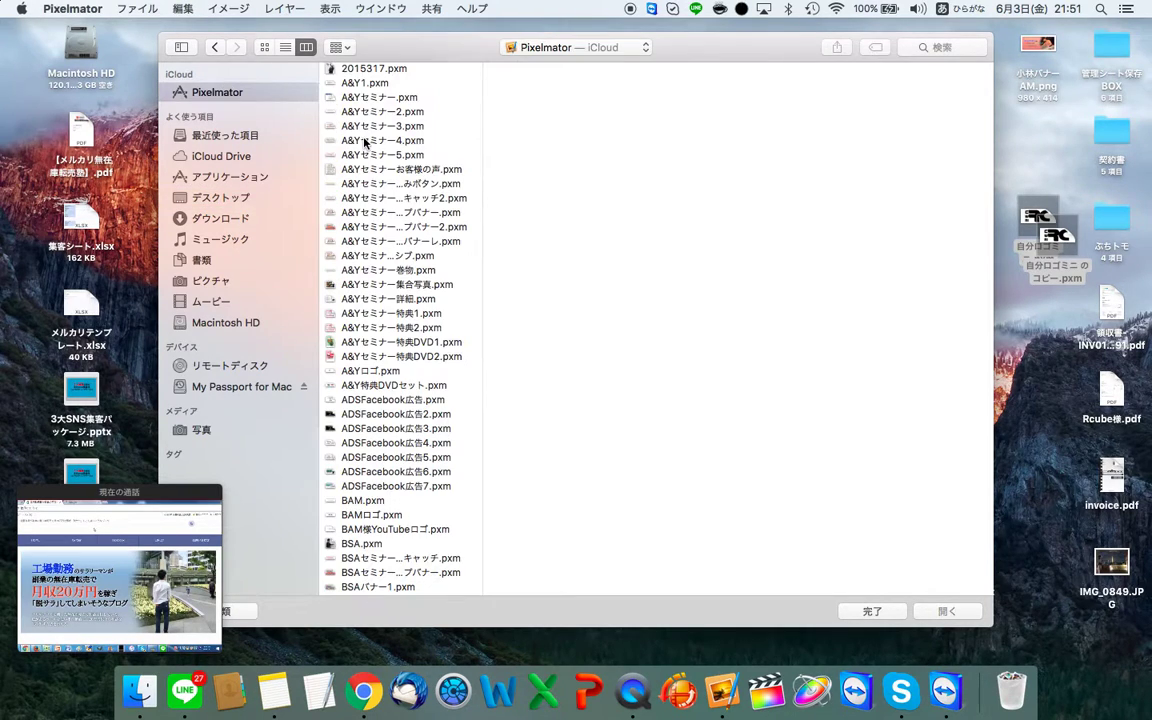
left_click_drag(1048, 243, 235, 100)
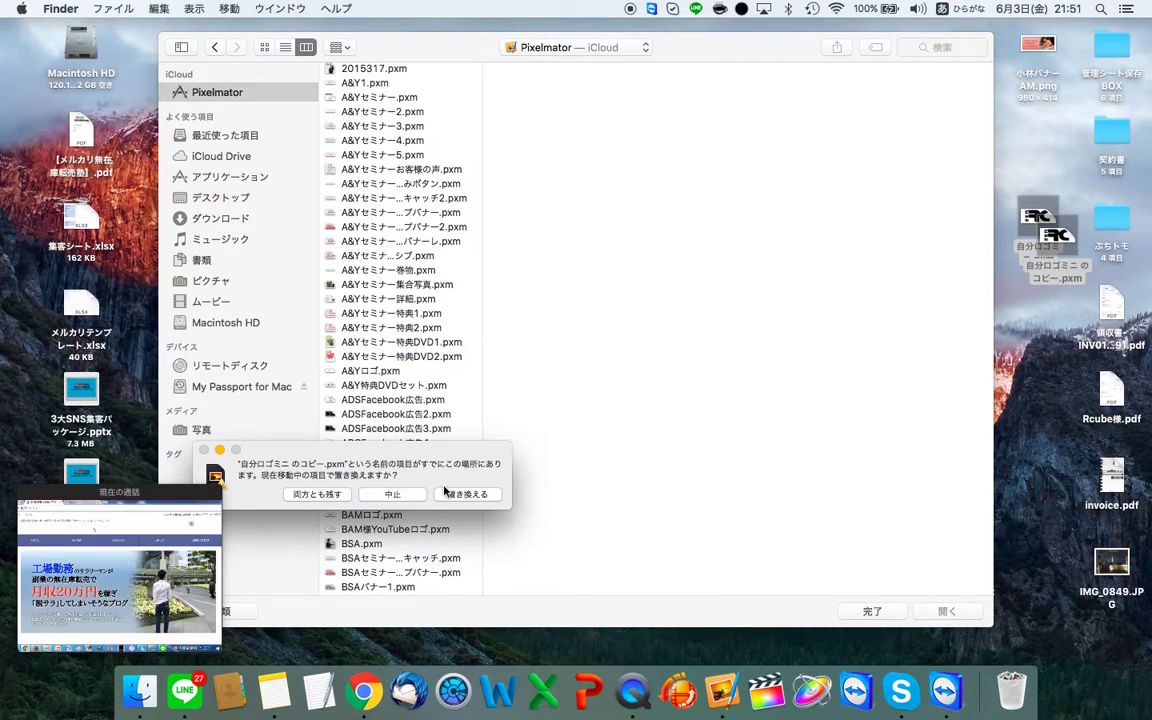
left_click(447, 497)
scroll(454, 314, "down", 10)
scroll(454, 314, "down", 5)
scroll(454, 314, "up", 15)
Step: Filter iCloud files to names matching ロゴ and browse the results to pick 自分ロゴミニ.pxm
left_click(940, 46)
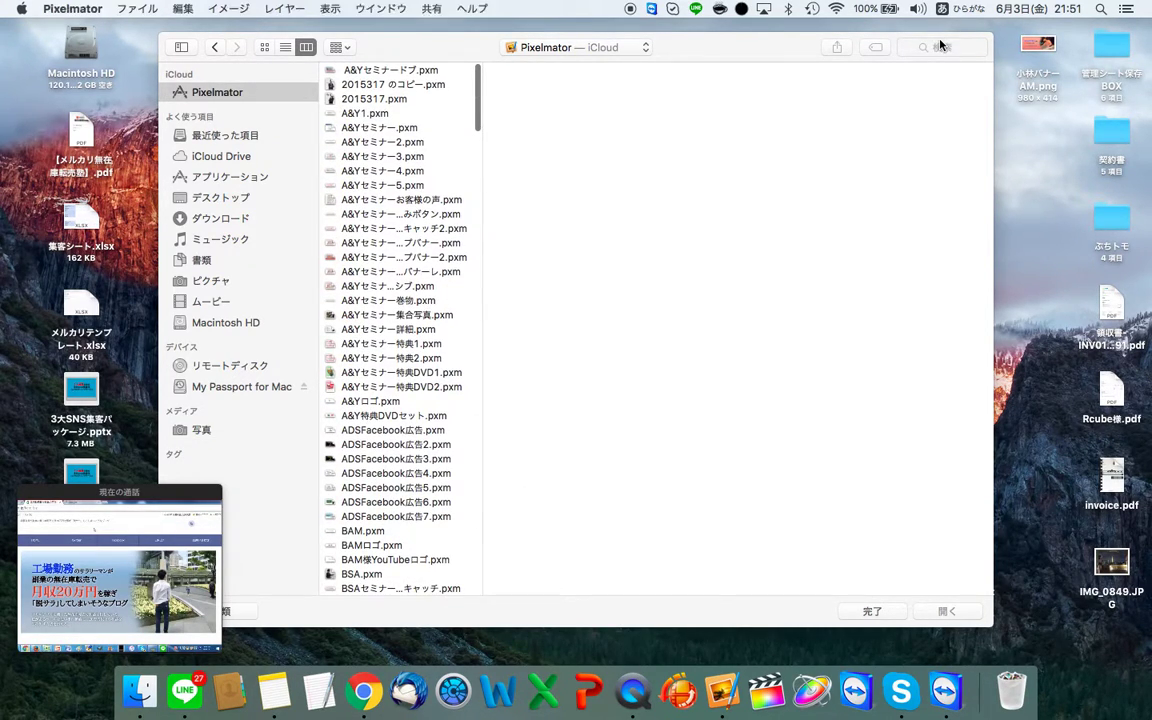
type("ロゴ")
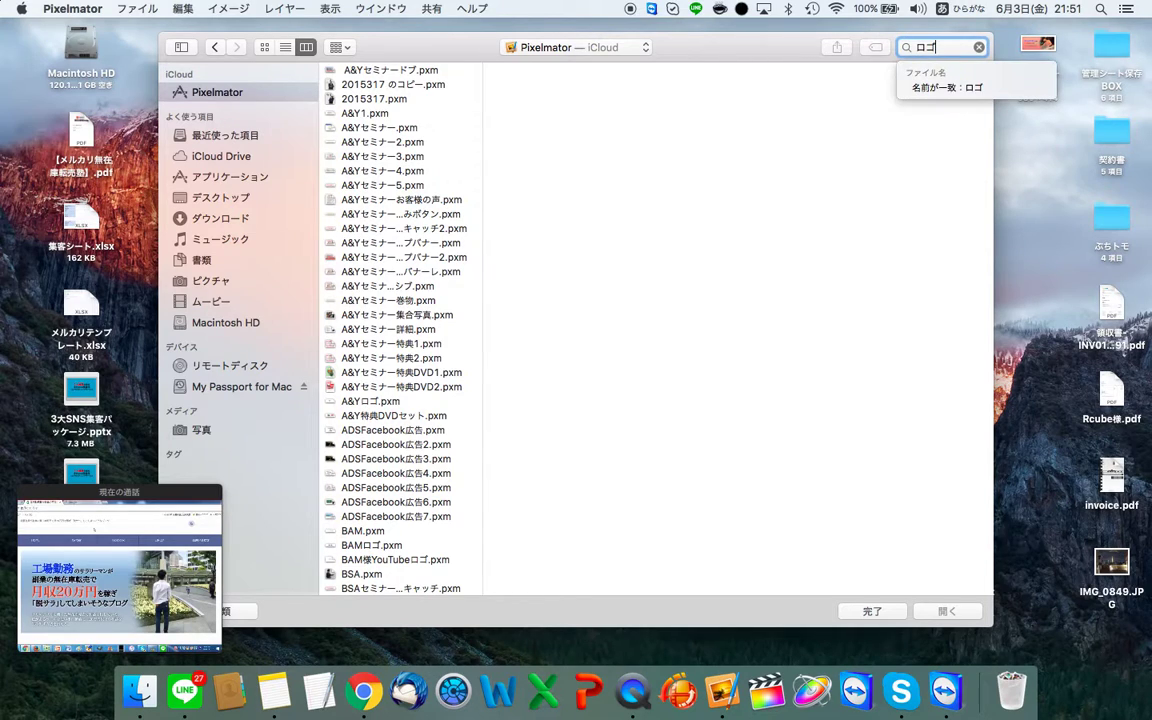
left_click(393, 300)
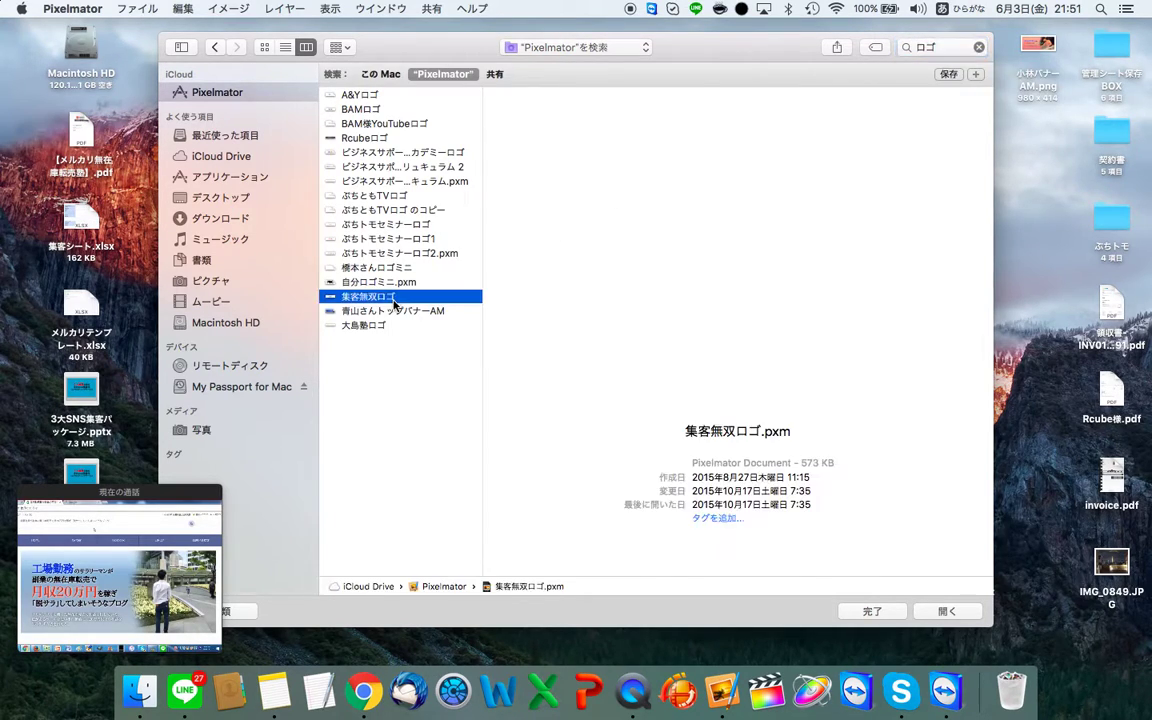
left_click(383, 270)
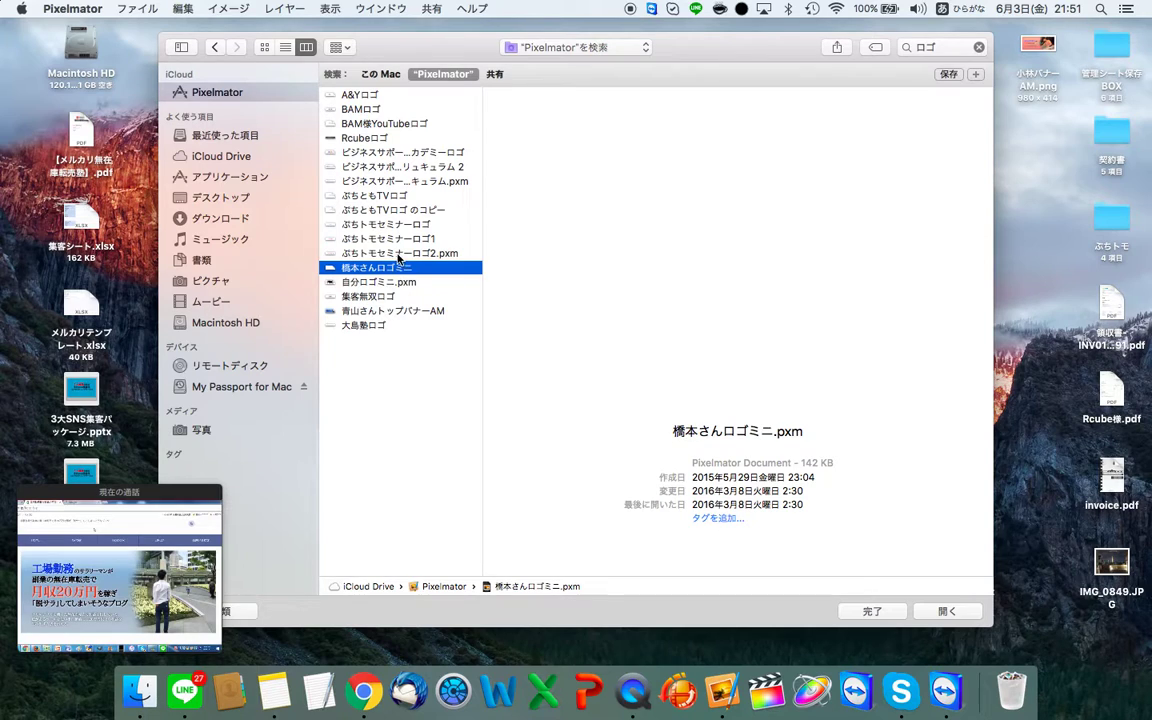
left_click(379, 126)
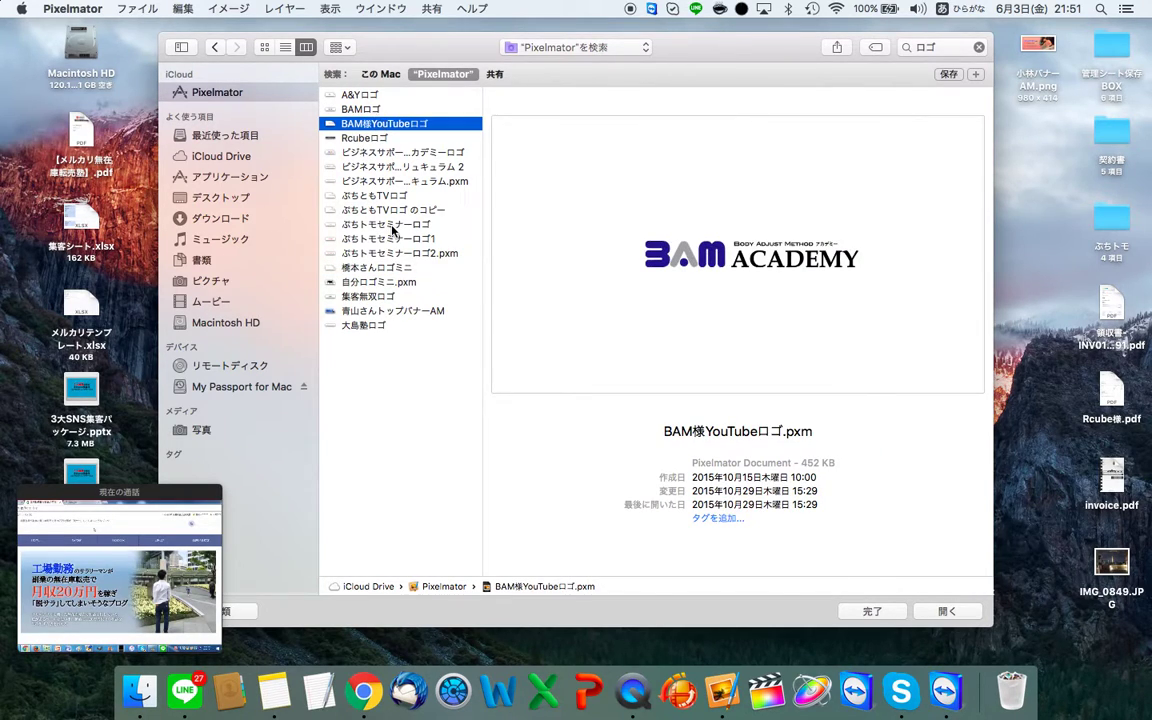
left_click(393, 270)
left_click(397, 312)
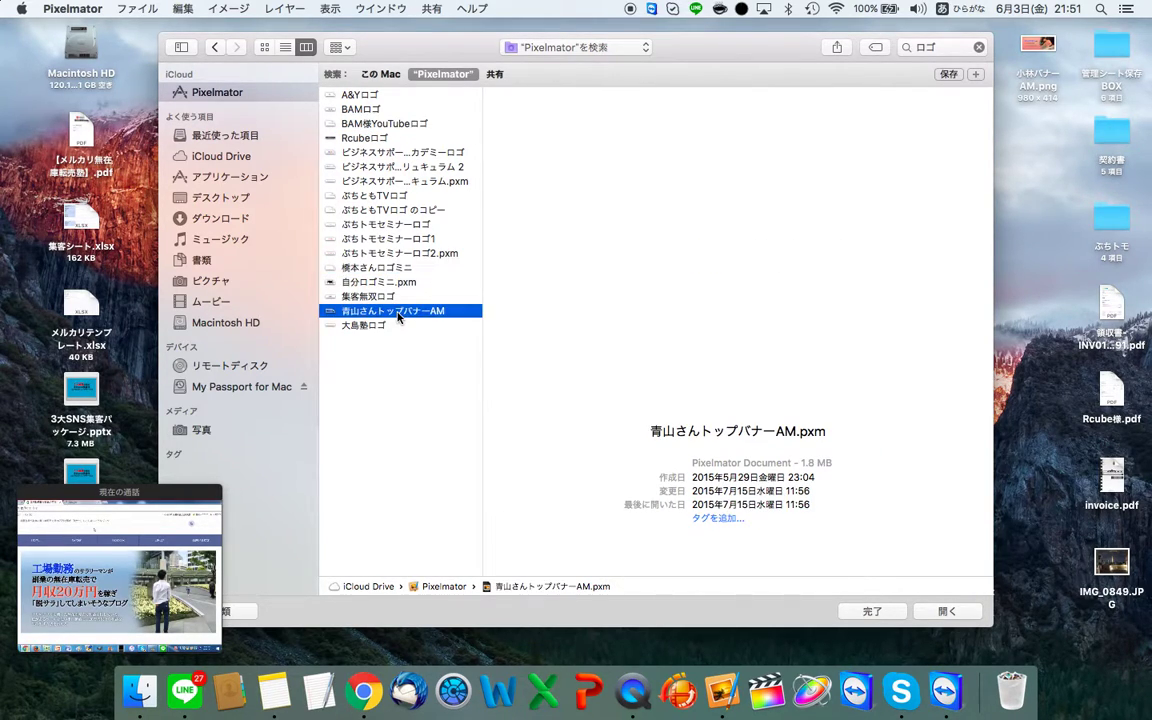
left_click(396, 283)
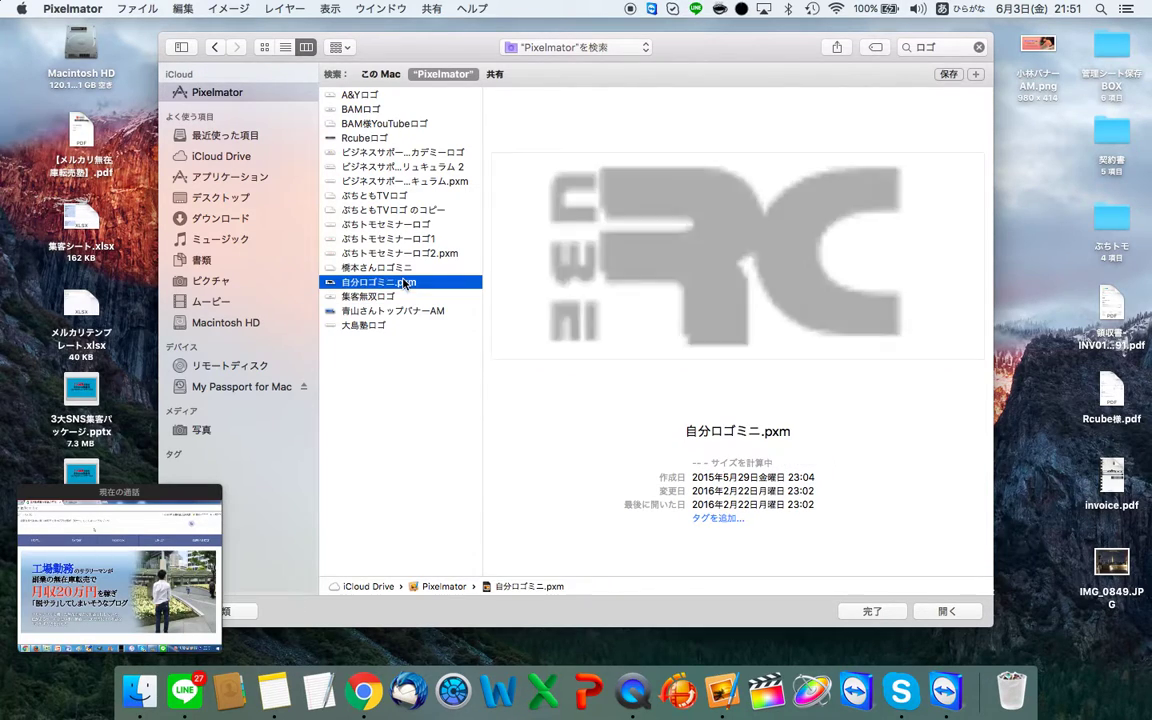
key("Up")
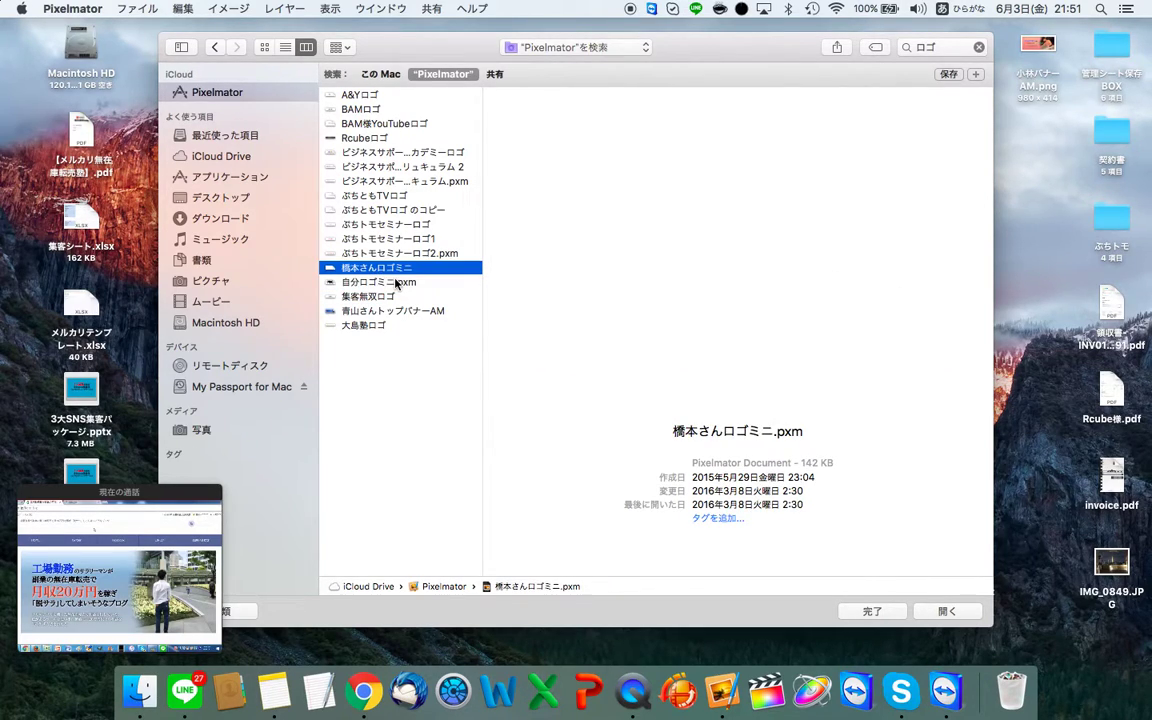
left_click(380, 286)
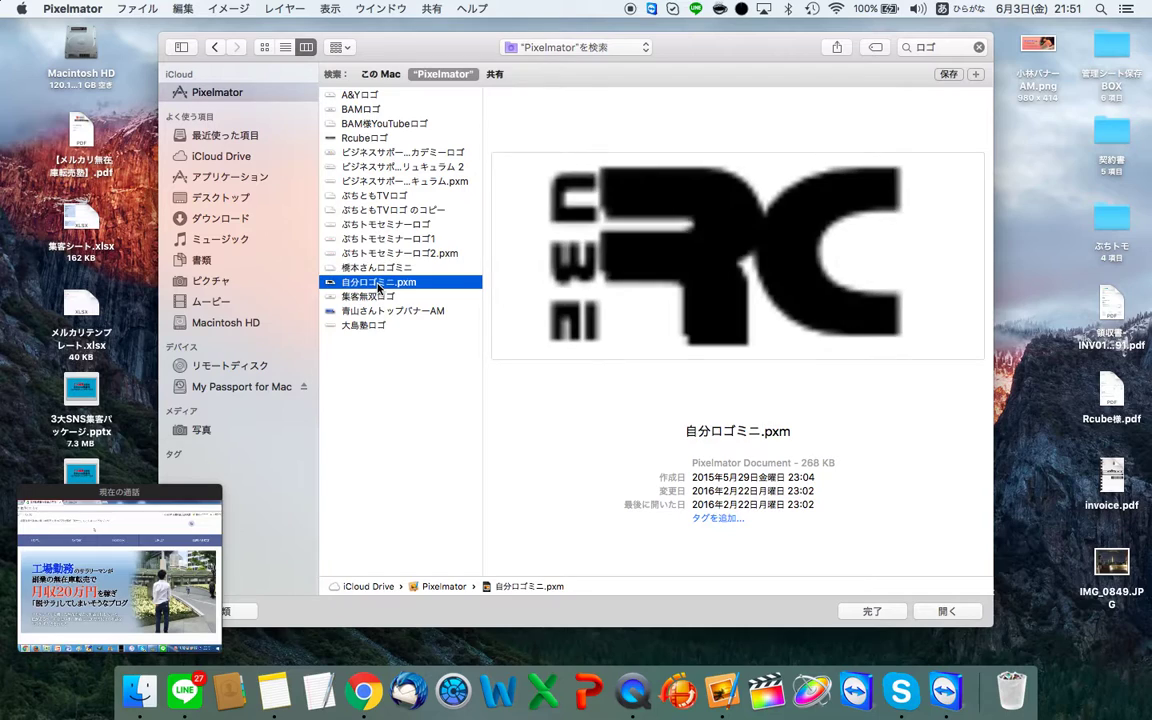
left_click(398, 270)
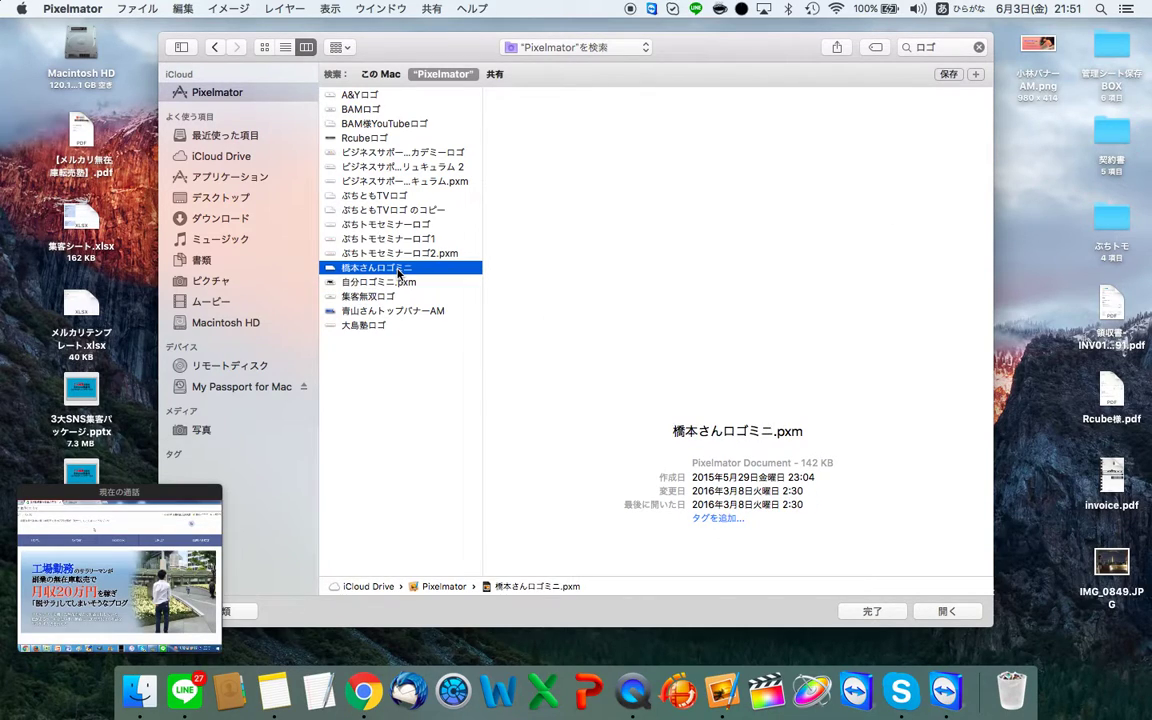
left_click(363, 283)
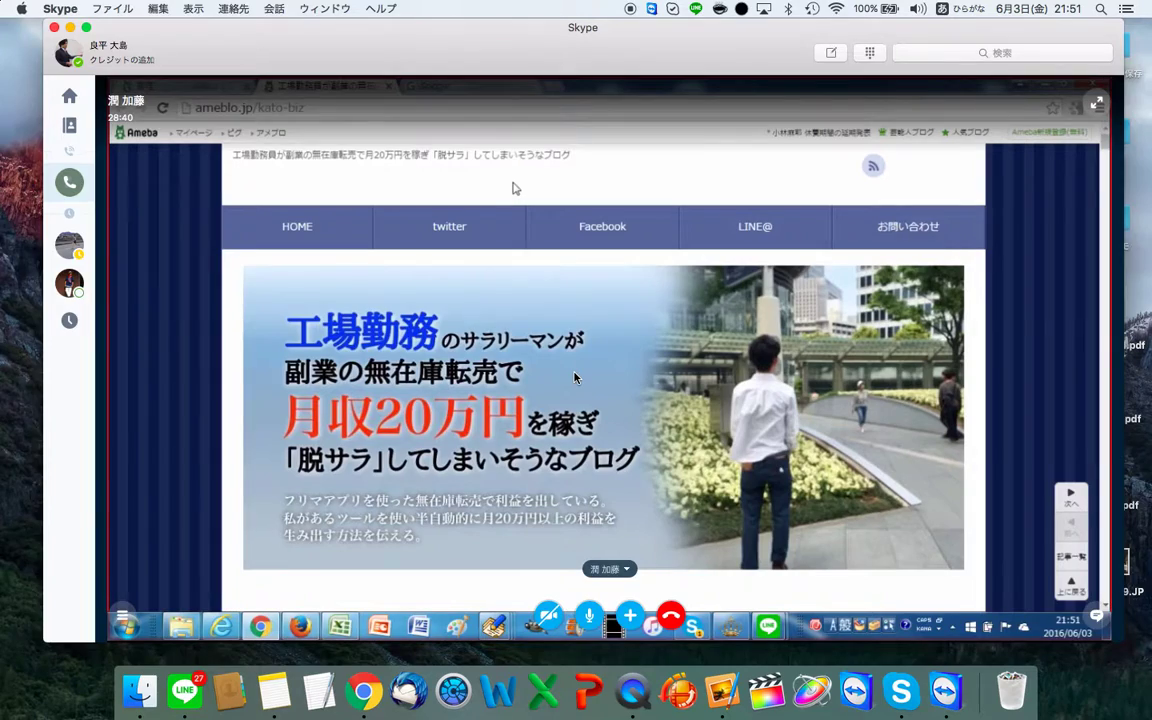
key("super+Tab")
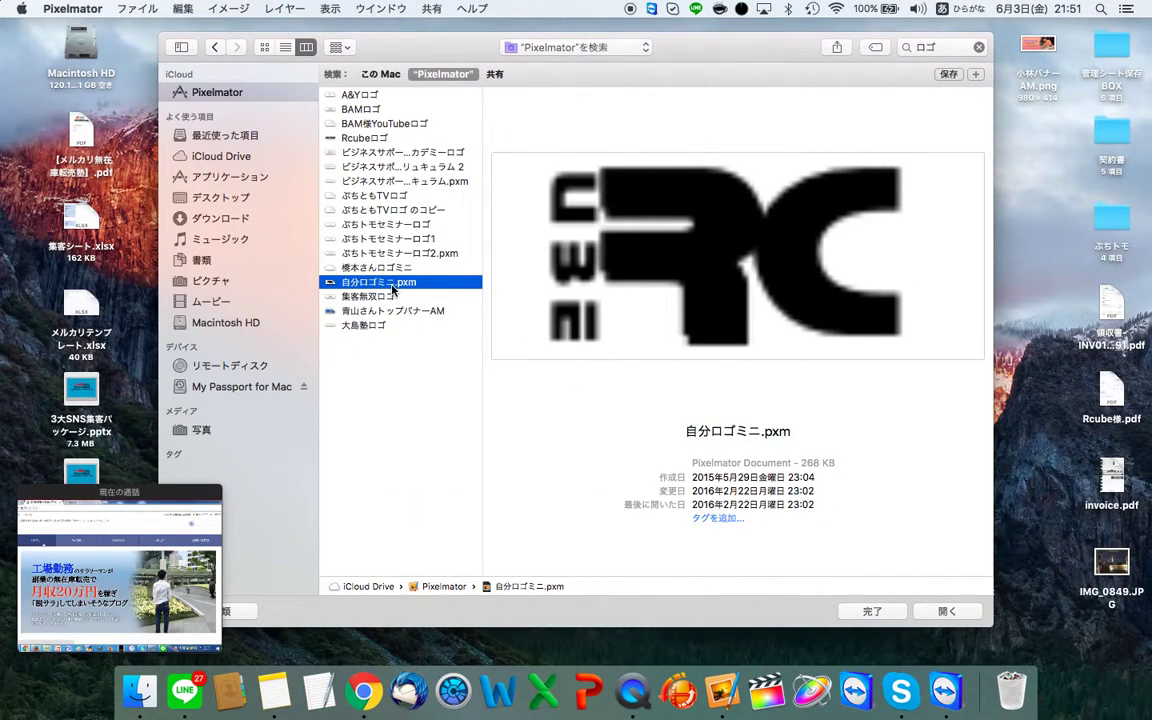
Step: Empty the Trash permanently
left_click(1011, 690)
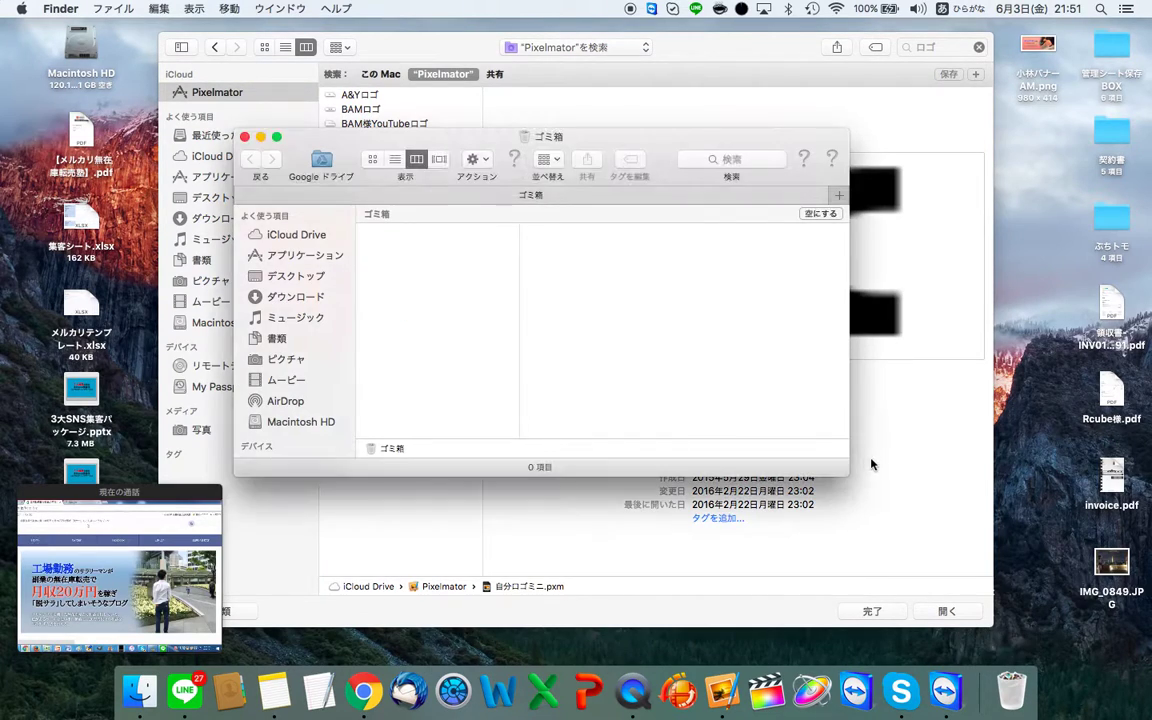
left_click(818, 214)
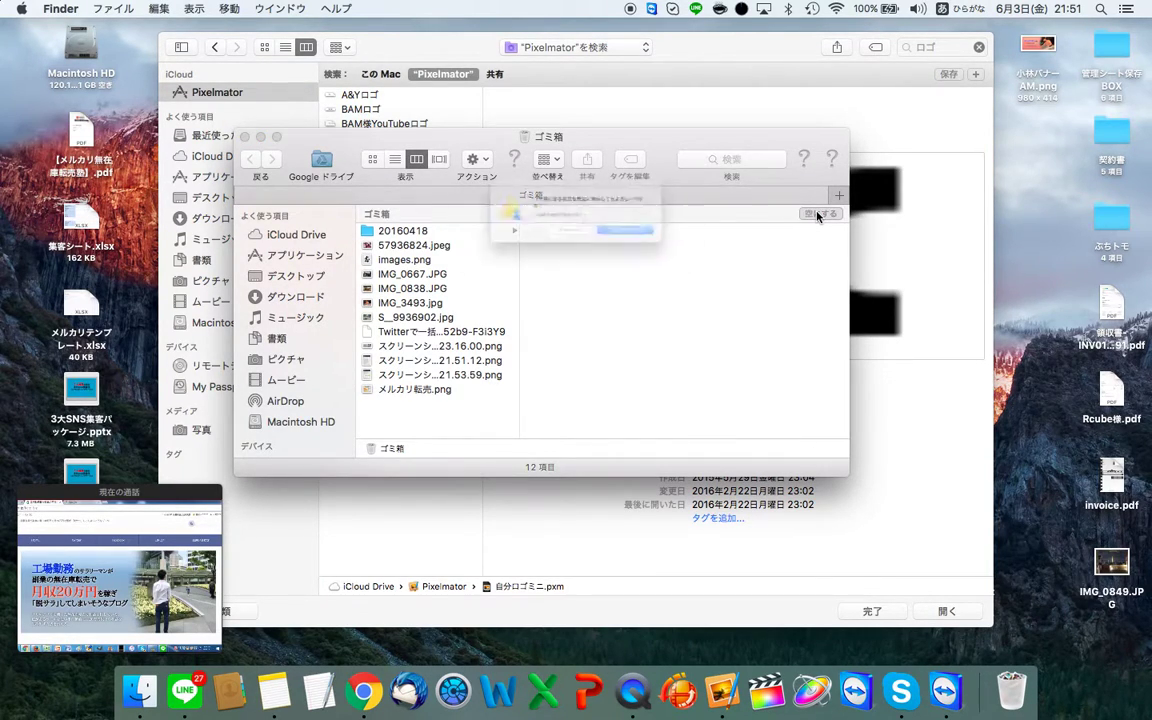
key("Return")
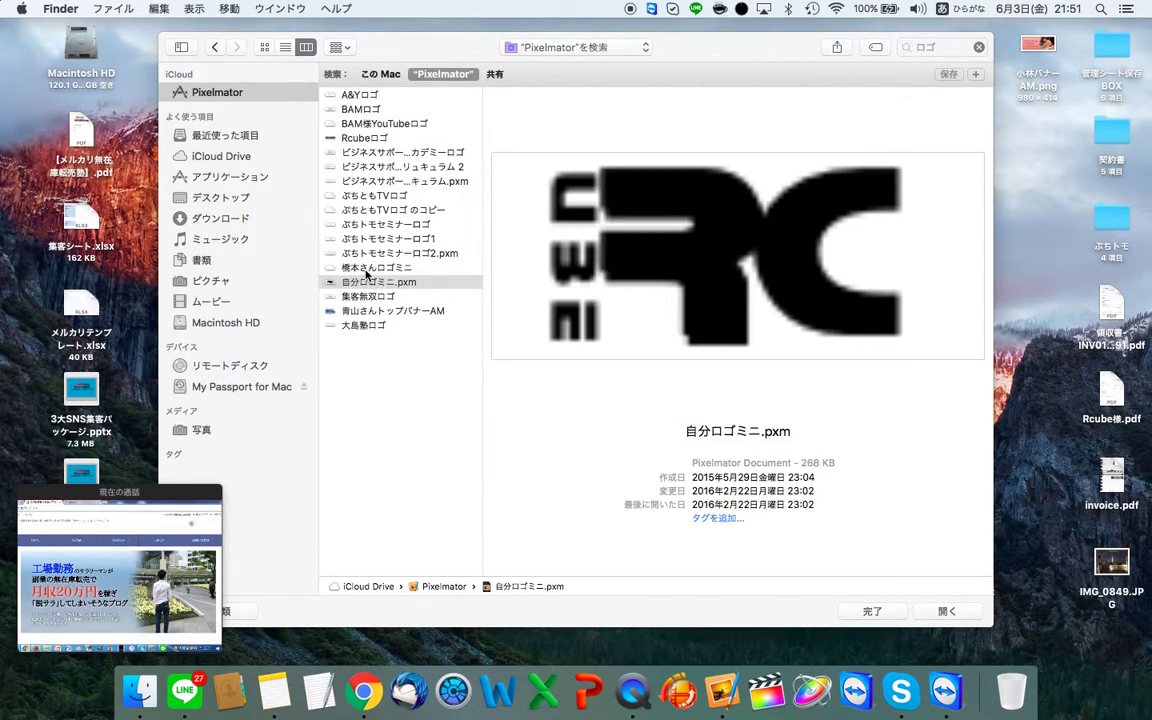
Step: Back in Pixelmator's Open dialog, select the logo file and open it for editing
left_click(367, 276)
left_click(362, 268)
left_click(403, 283)
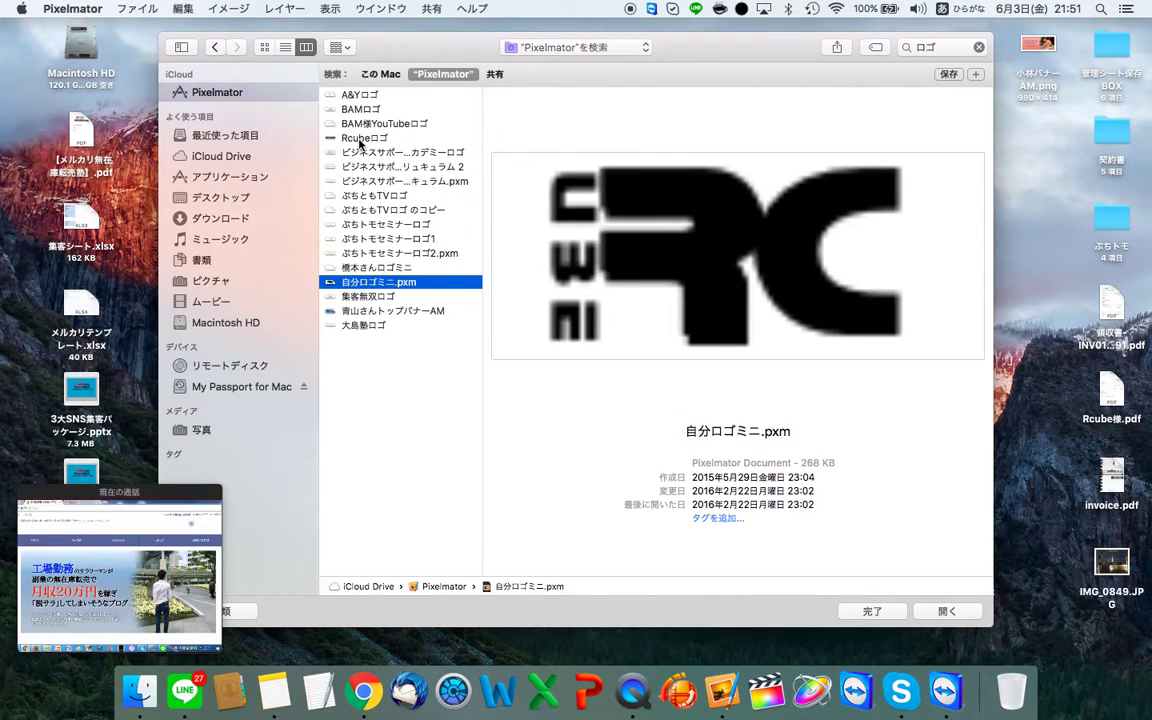
left_click(362, 138)
left_click(385, 296)
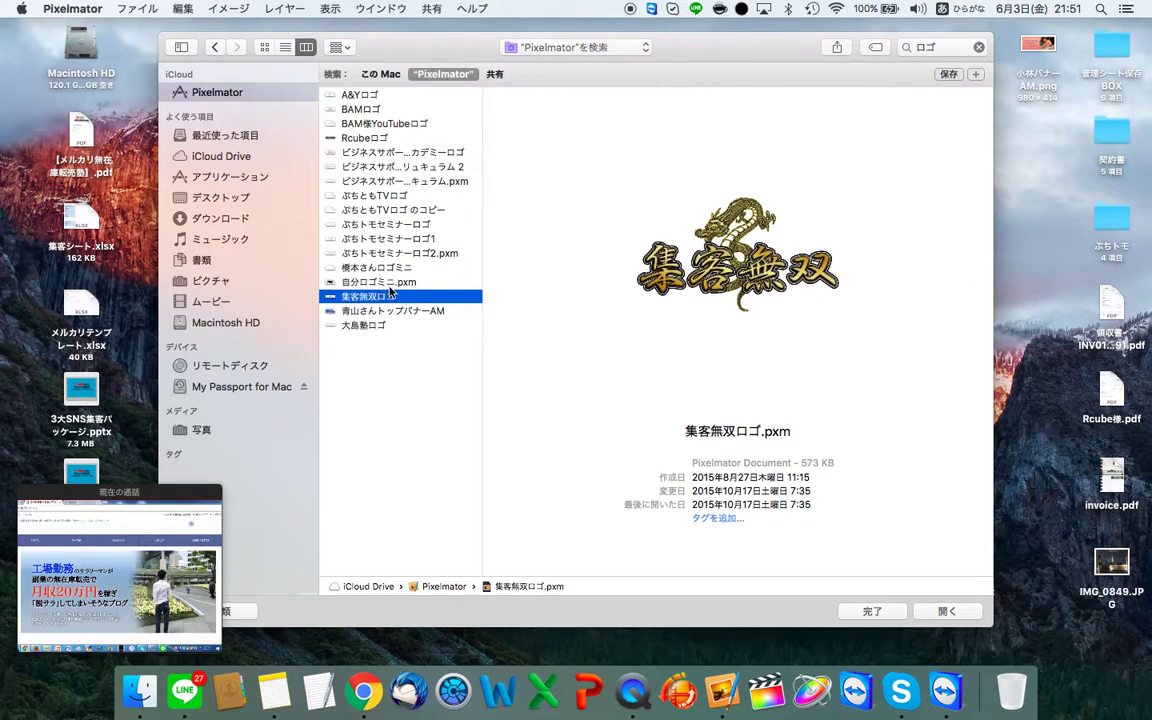
key("Return")
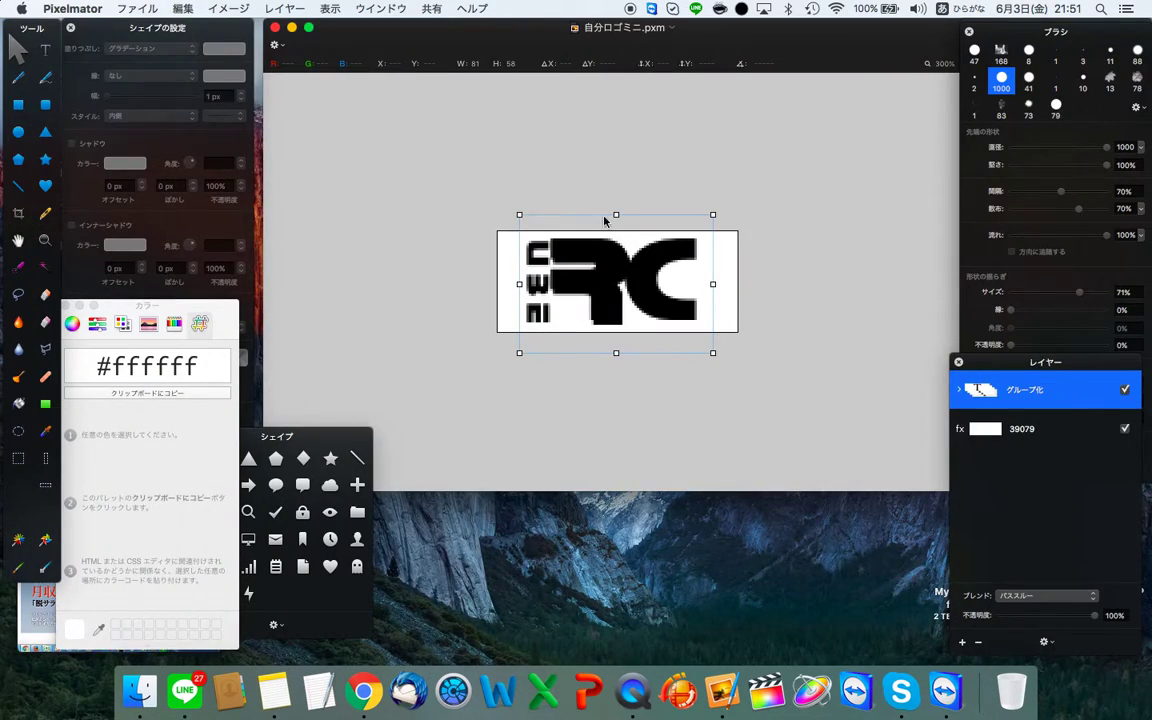
Step: Glance at the 共有 menu, then switch between the Pixelmator and Skype Spaces
left_click(445, 7)
left_click(417, 267)
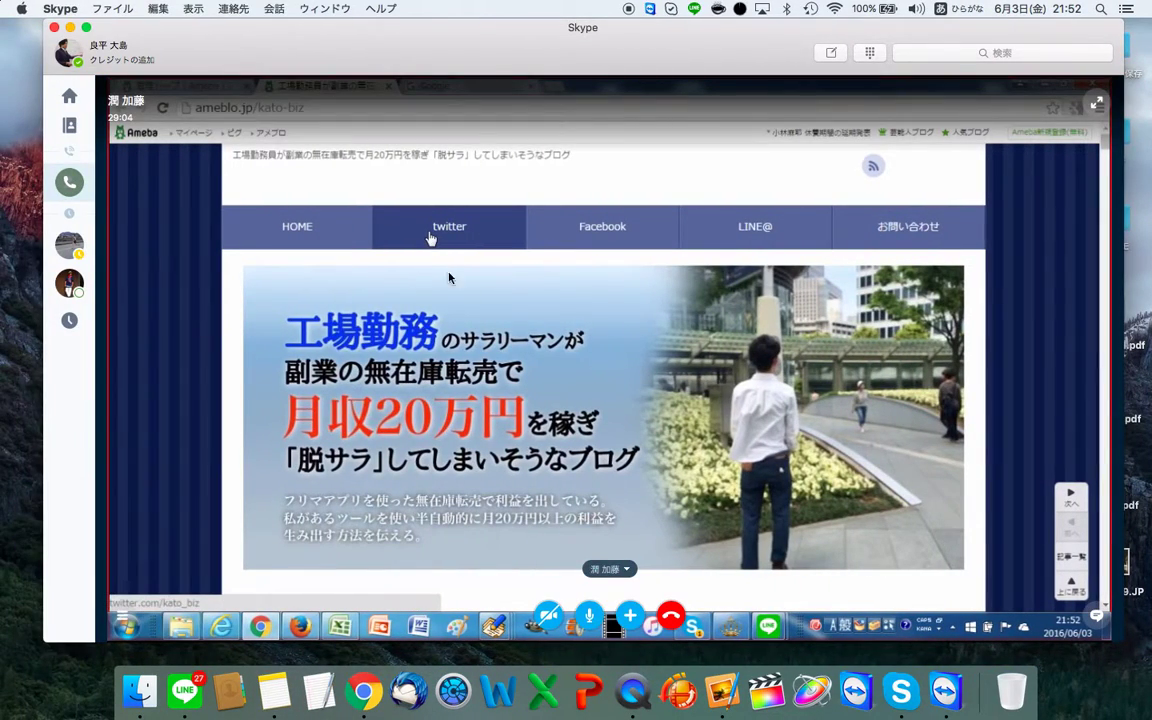
key("ctrl+Right")
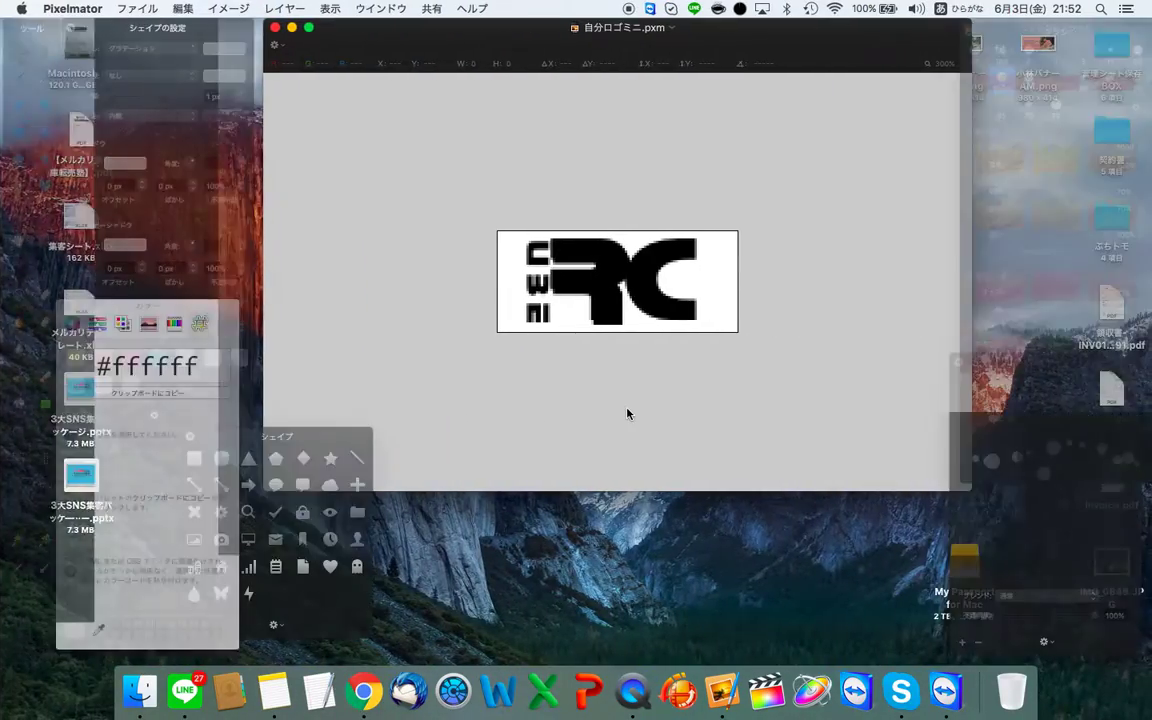
key("ctrl+Left")
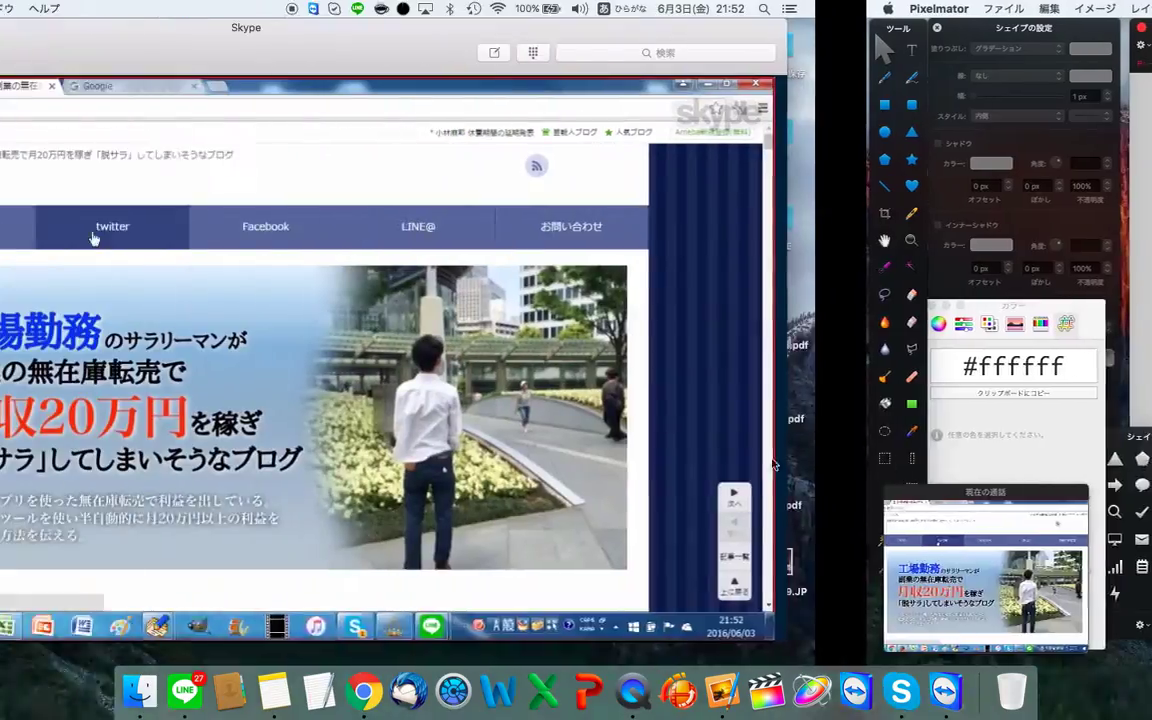
key("ctrl+Right")
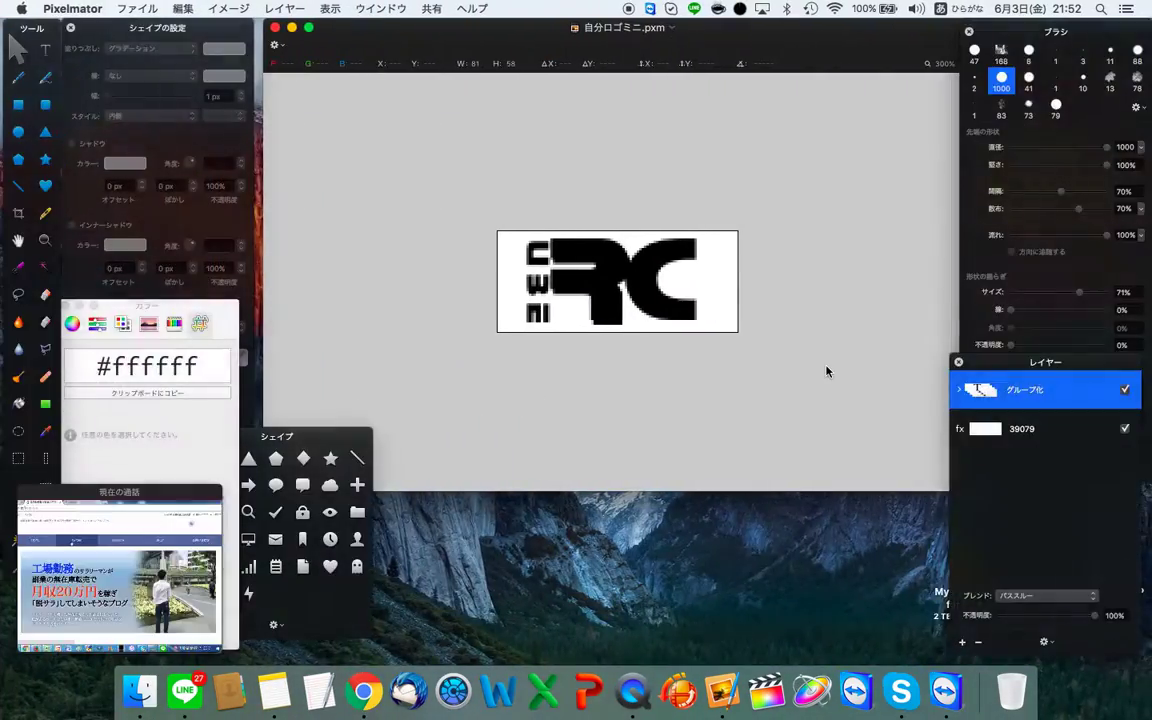
Step: Inspect the grouped RC logo layer and white 39079 background layer, then bring Skype forward
left_click(1000, 436)
left_click(1019, 400)
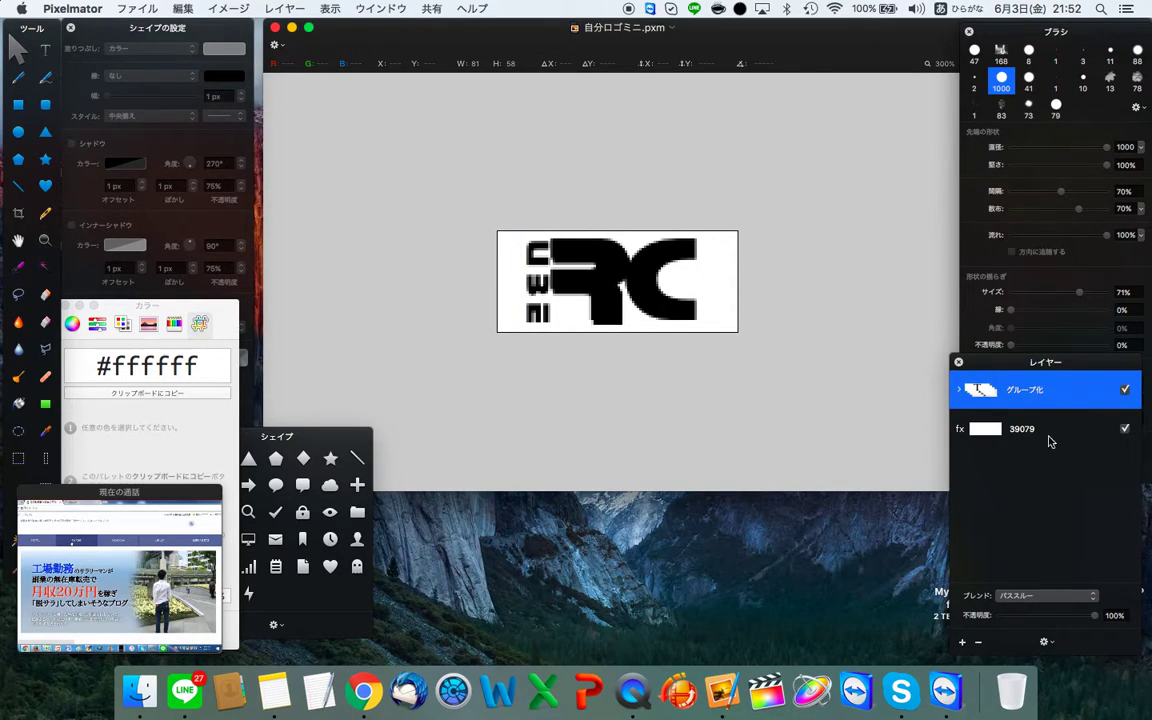
left_click(1050, 437)
left_click(1035, 400)
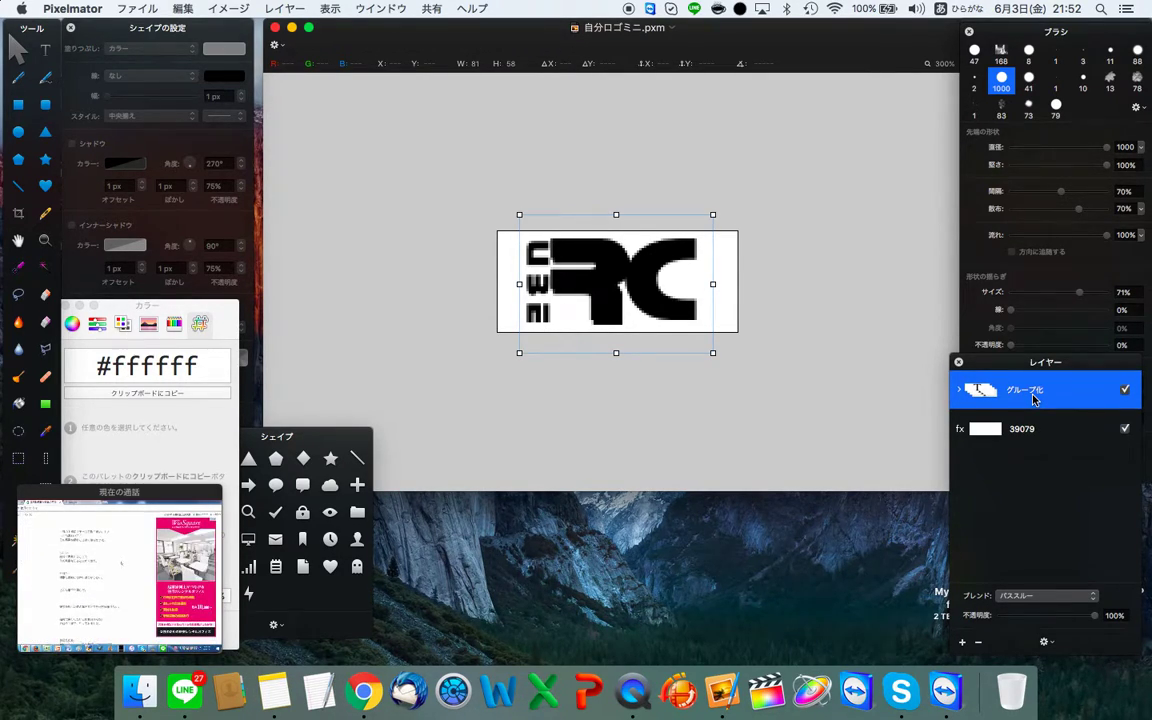
key("super+Tab")
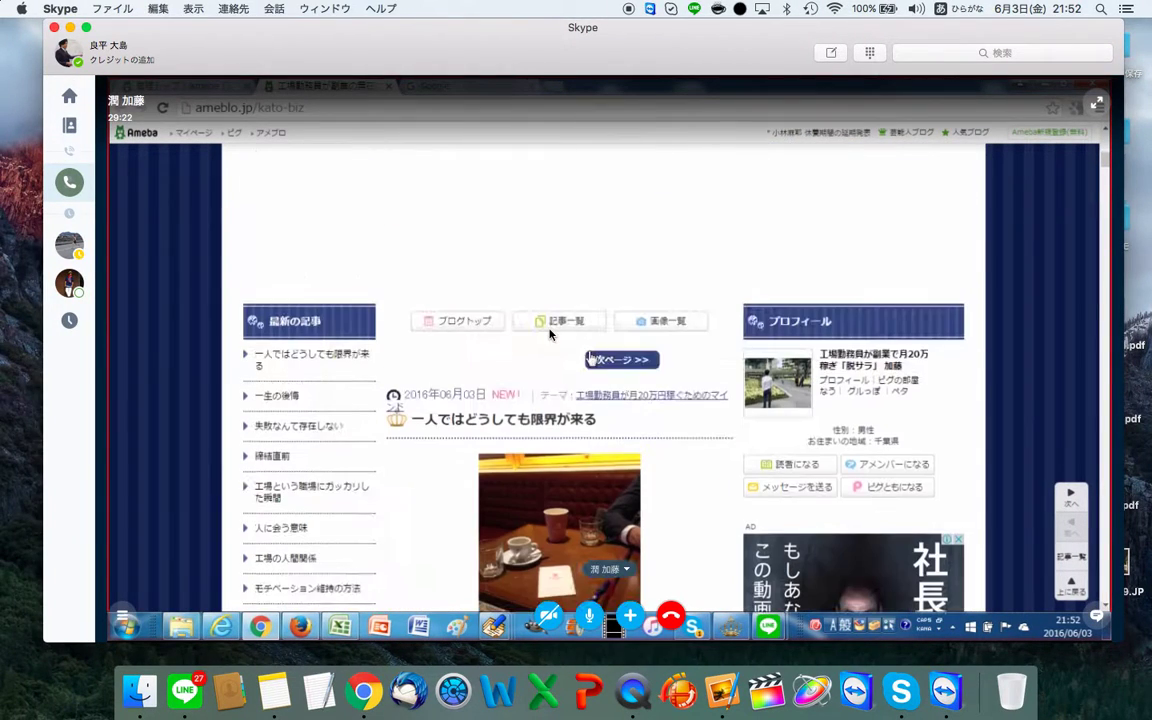